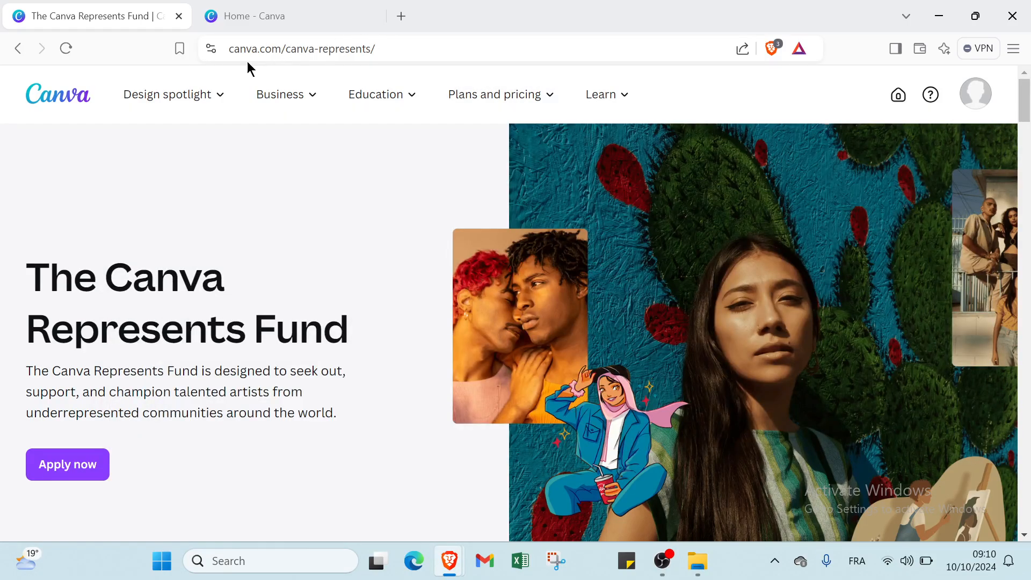
- Switch to the Canva Home tab and browse the recent designs
scroll(463, 349, "down", 5)
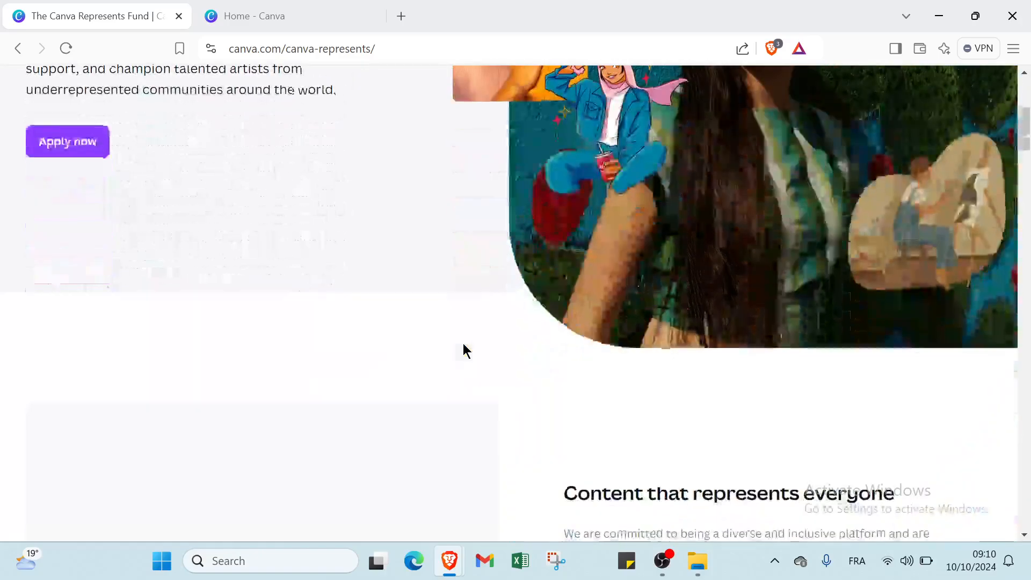
scroll(463, 349, "up", 8)
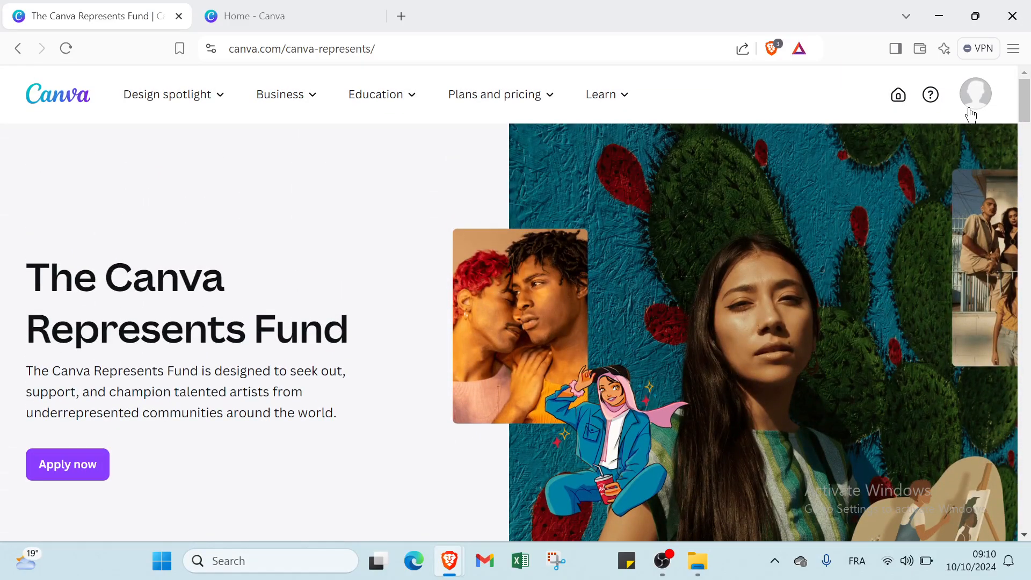
left_click(290, 17)
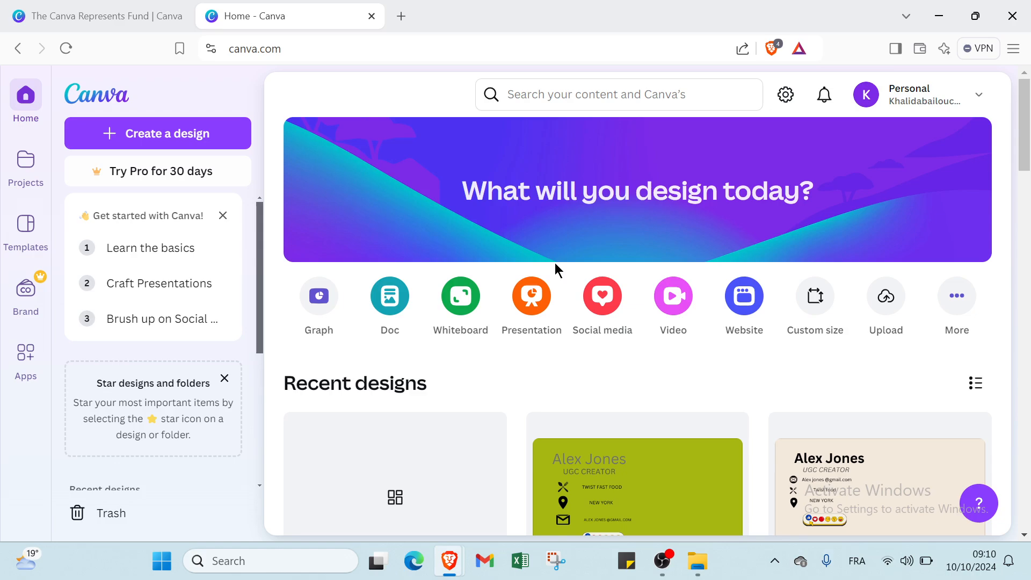
scroll(555, 262, "down", 4)
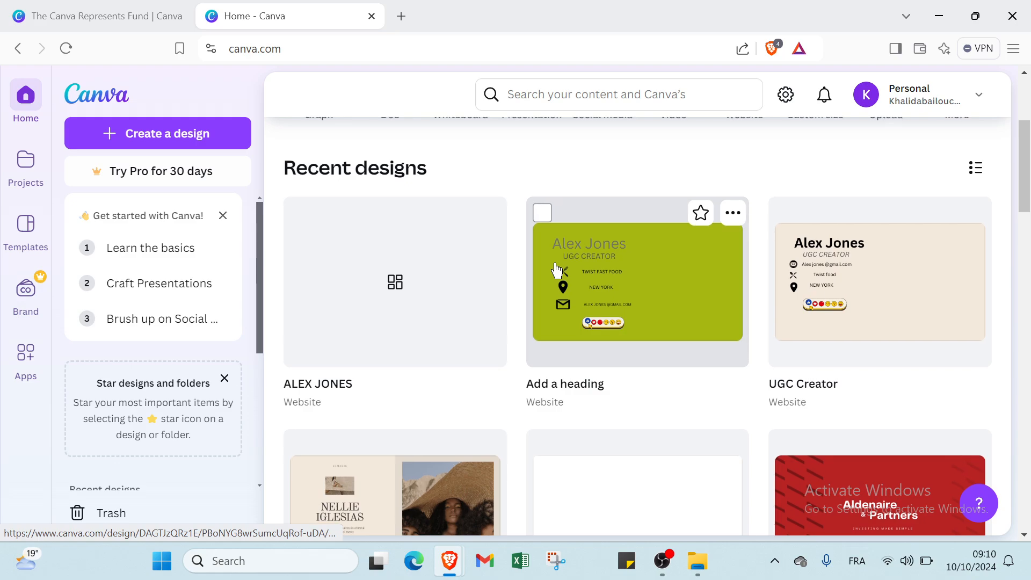
scroll(557, 270, "up", 4)
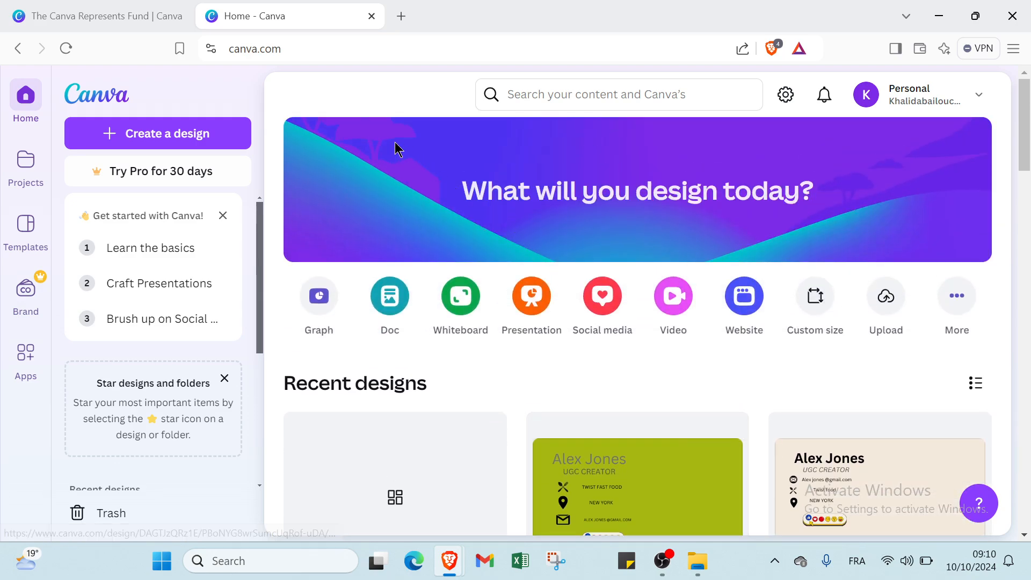
- Start a Portfolio Website design and apply the Modeling Portfolio template's Anais Clothing Company page
left_click(224, 129)
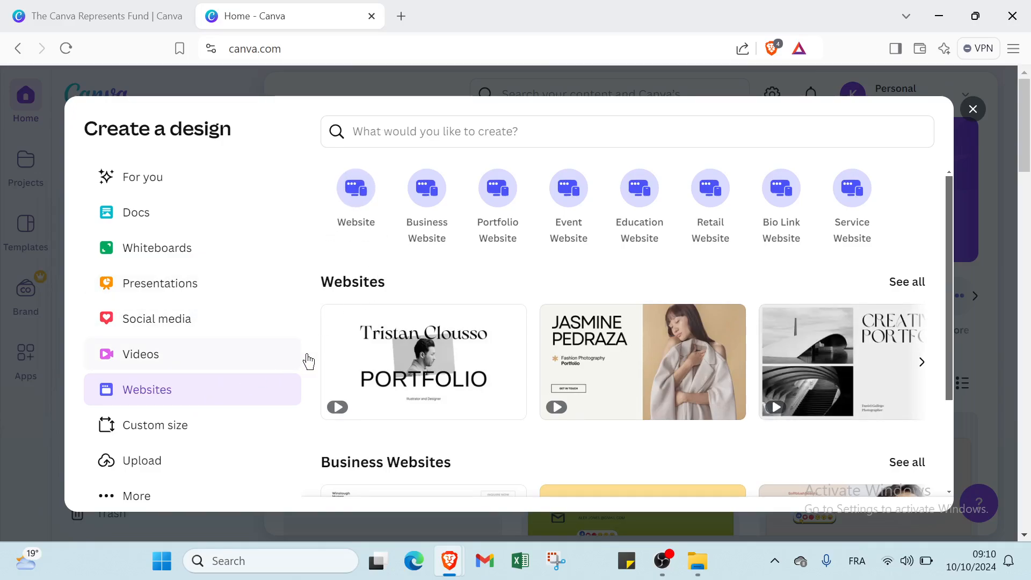
left_click(494, 207)
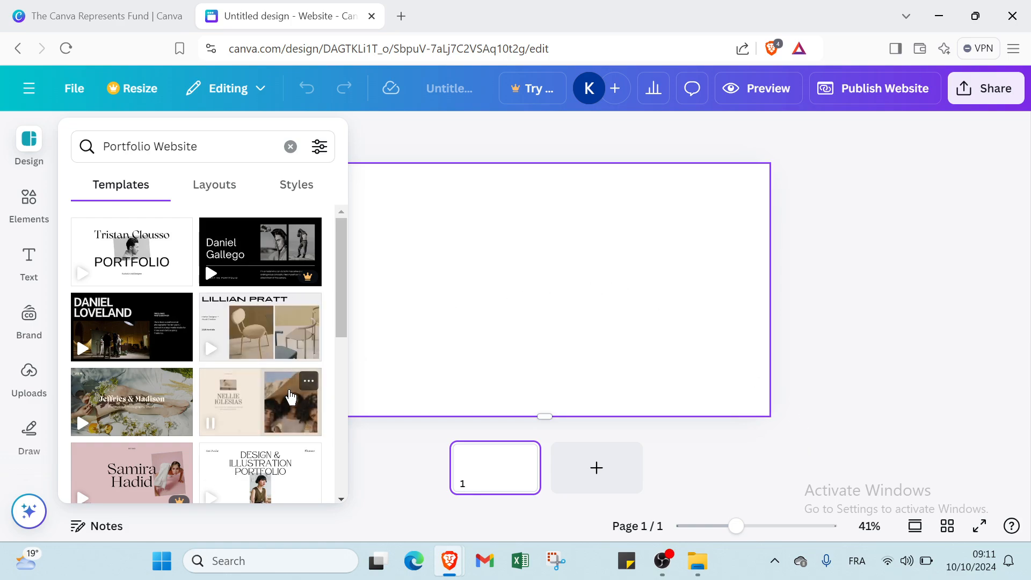
left_click(290, 397)
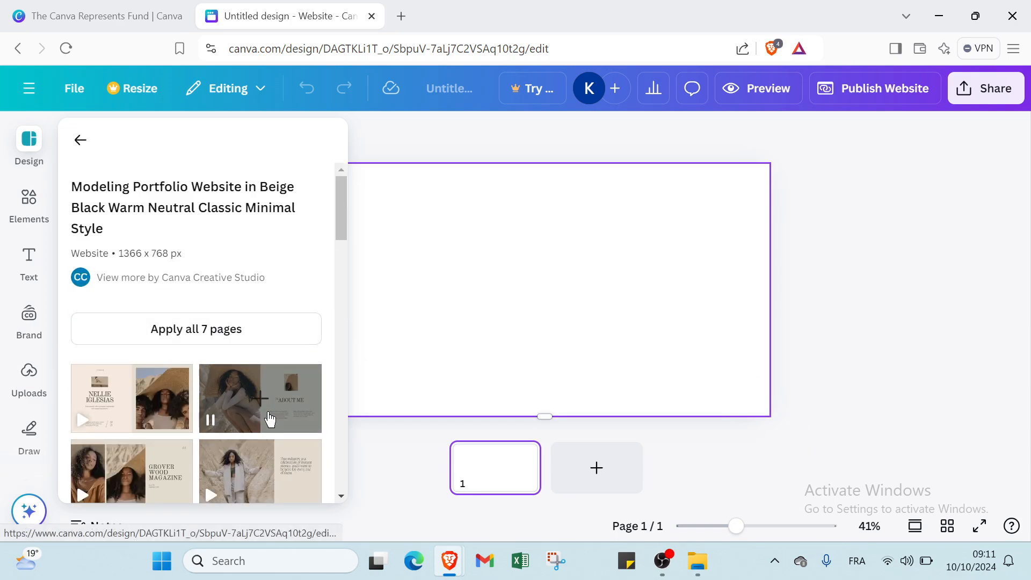
scroll(268, 425, "down", 2)
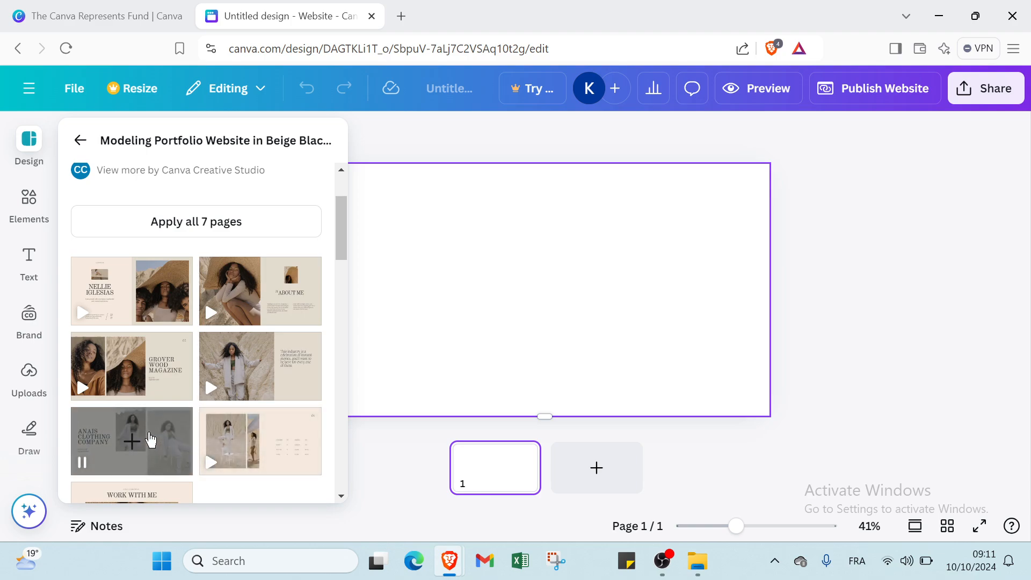
left_click(150, 440)
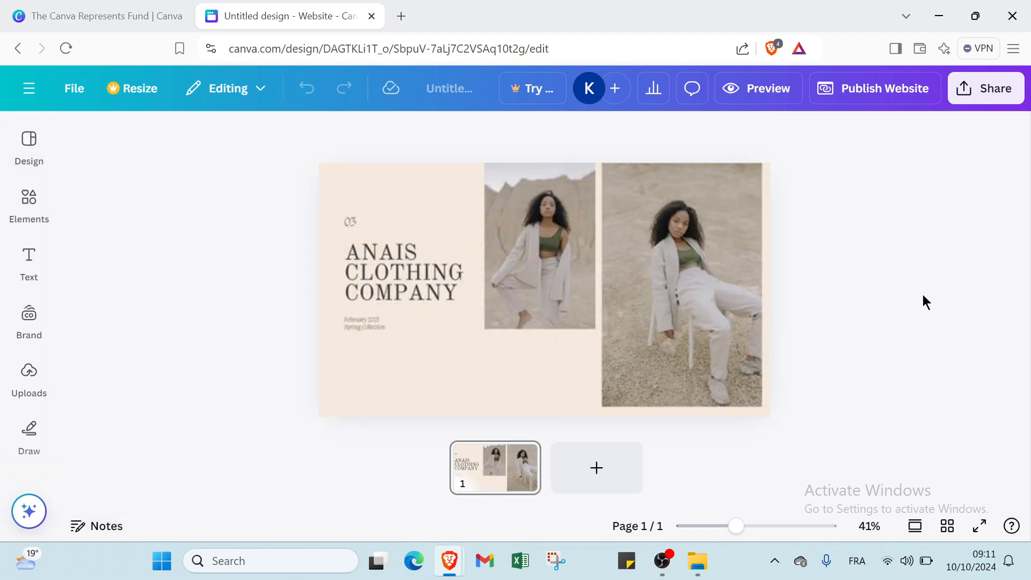
- Delete both photos, the ANAIS CLOTHING COMPANY title, the 03 label and the February 2025 Spring Collection text
left_click(582, 379)
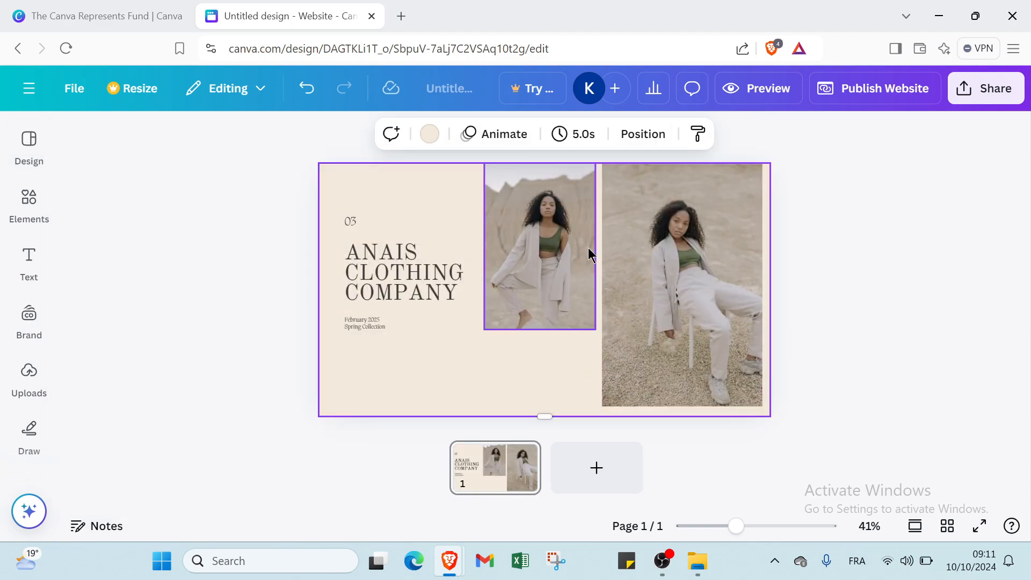
left_click(573, 262)
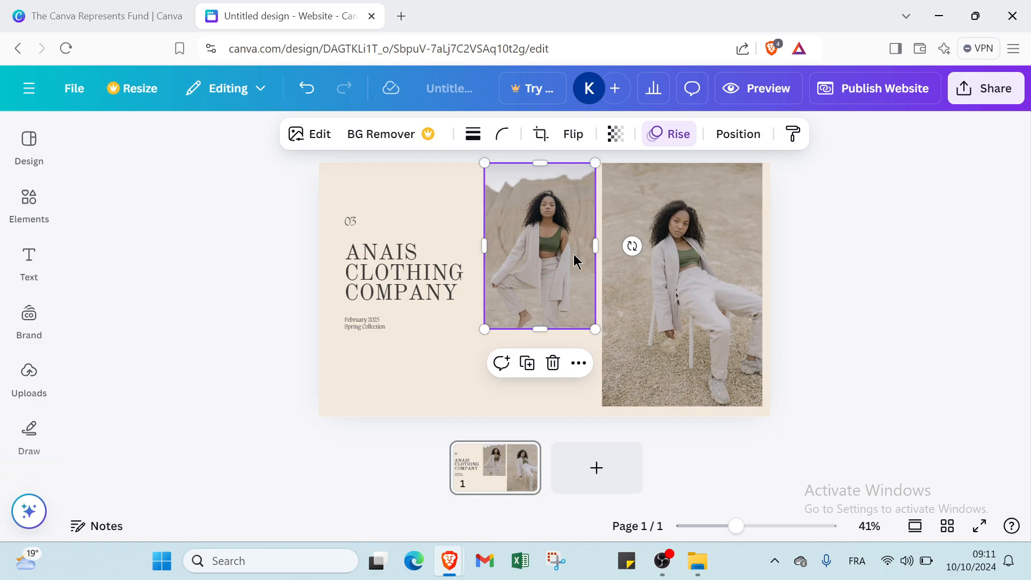
key("Delete")
left_click(683, 252)
key("Delete")
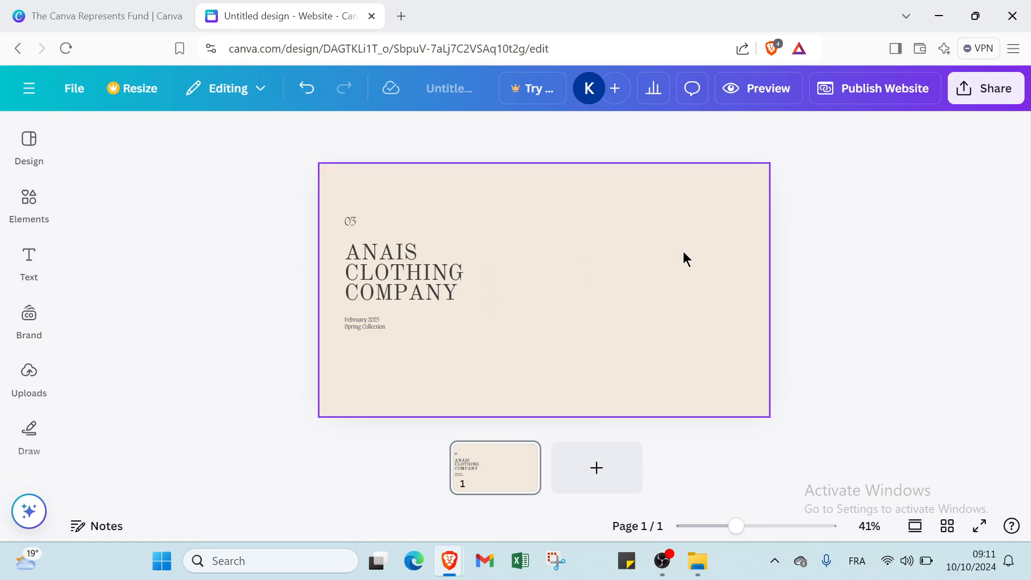
left_click(408, 257)
key("Delete")
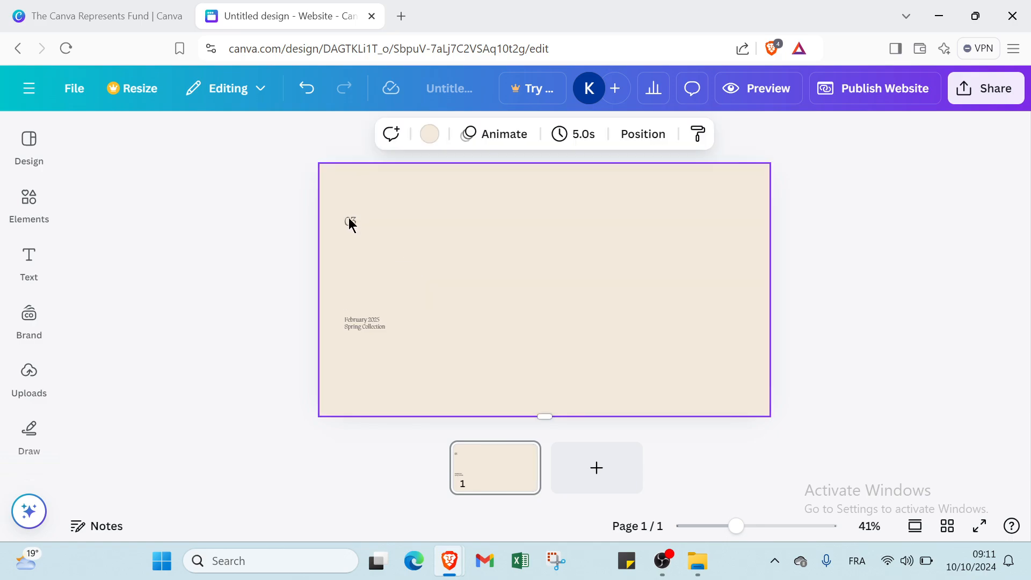
left_click(349, 222)
key("Delete")
left_click(379, 326)
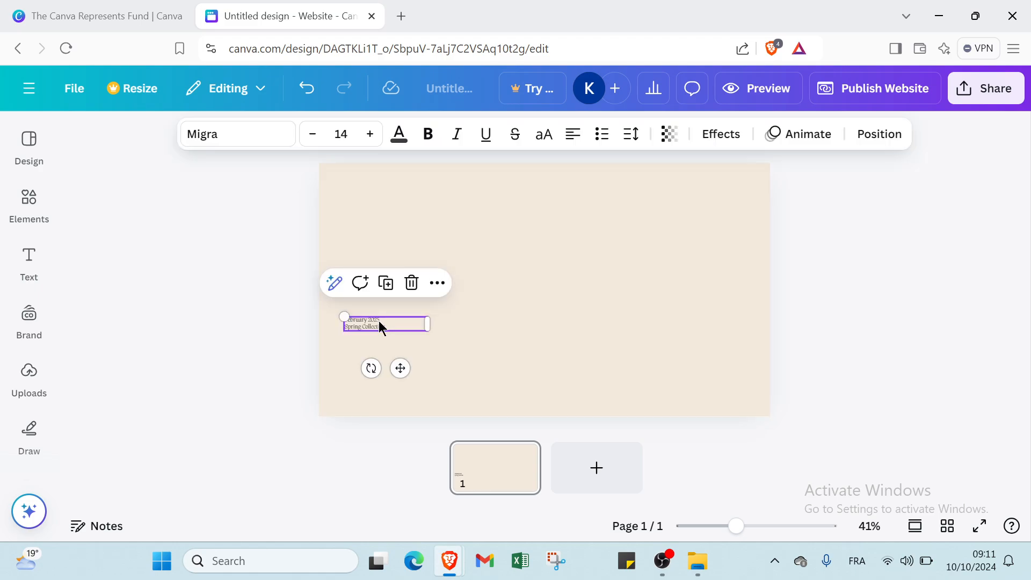
key("Delete")
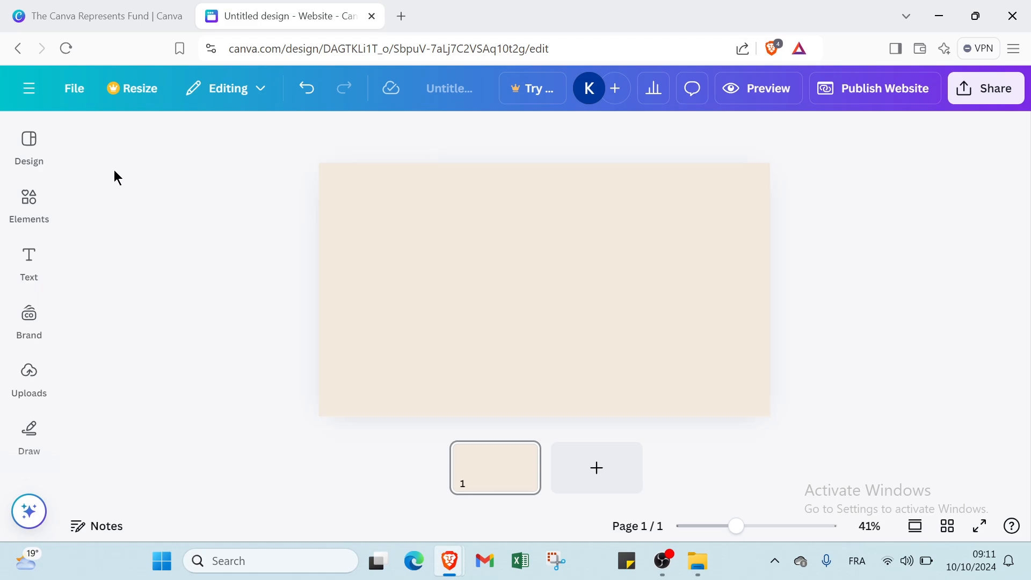
- Add a heading, move it to the page's top left and set it to size 64
left_click(35, 266)
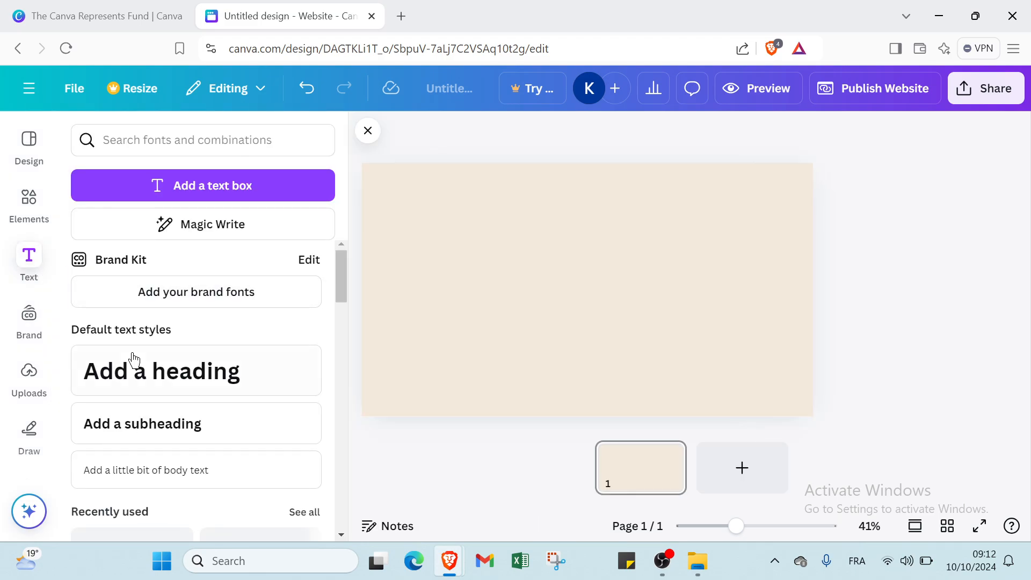
left_click(134, 361)
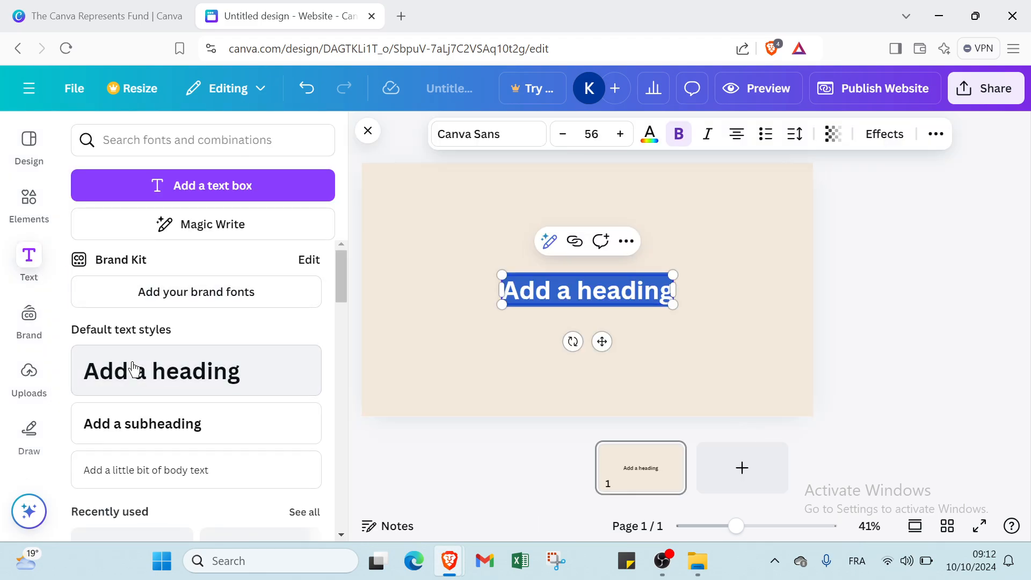
left_click(436, 336)
left_click_drag(643, 279, 537, 197)
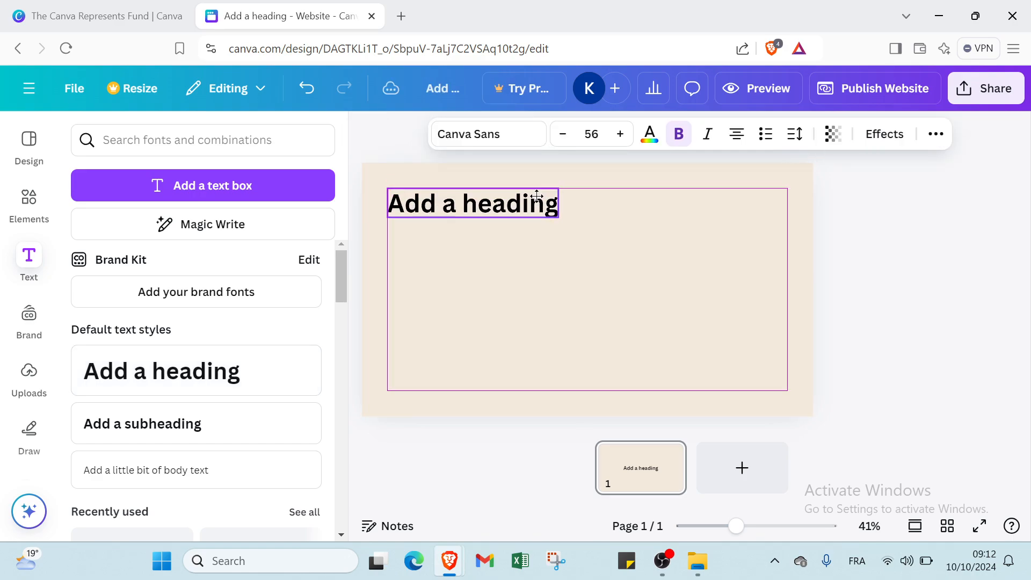
left_click(591, 134)
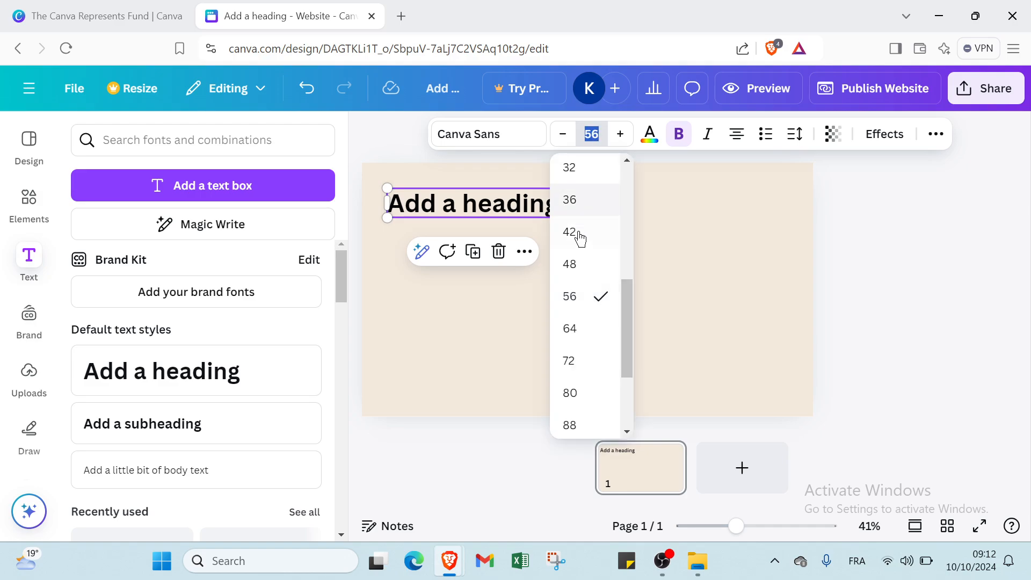
left_click(573, 330)
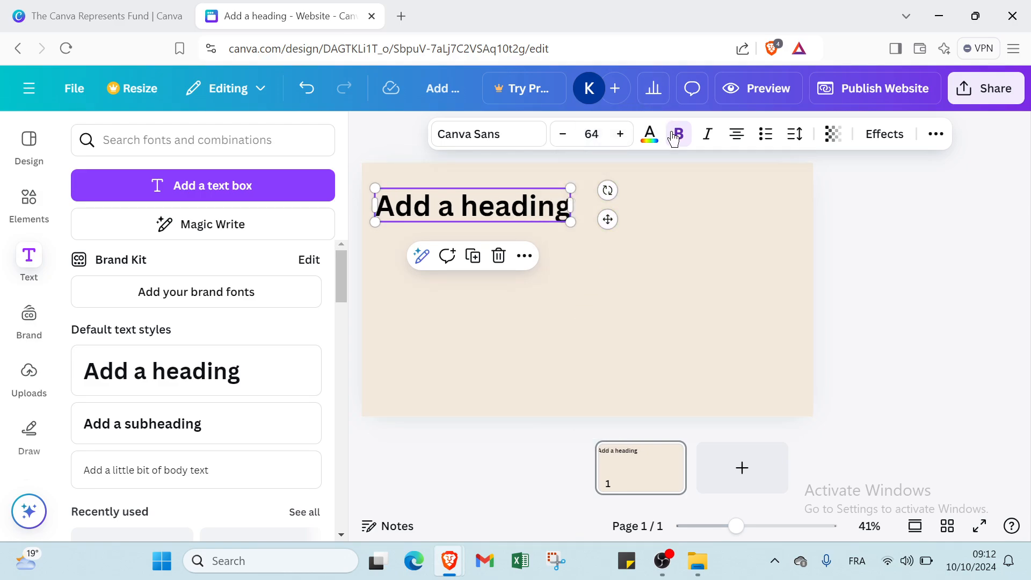
double_click(561, 210)
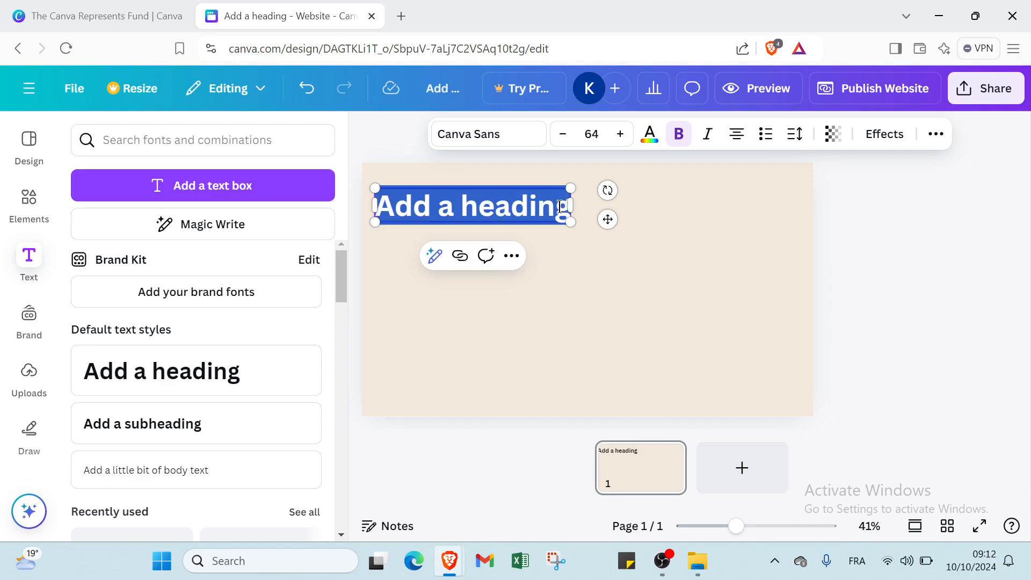
key("BackSpace")
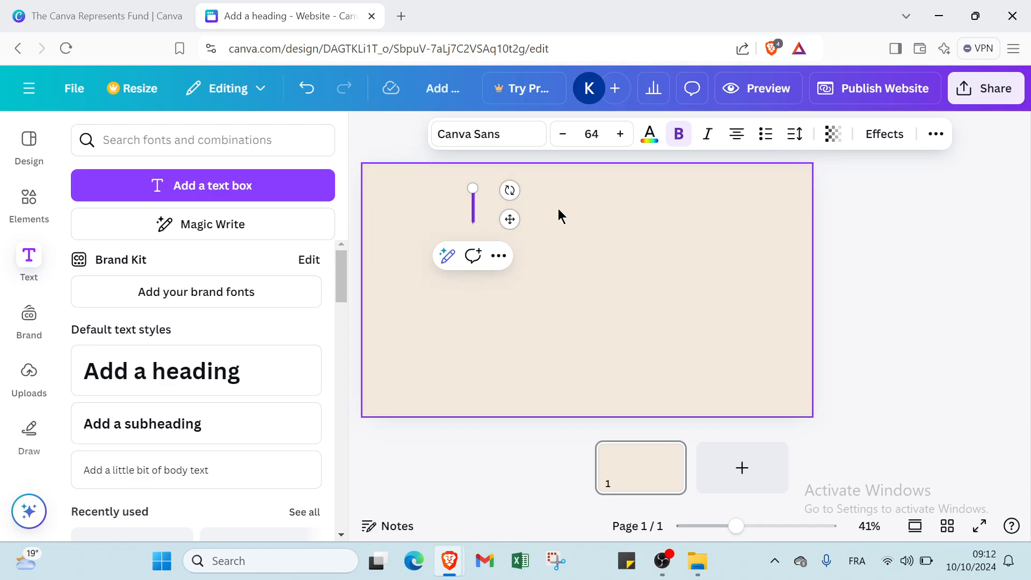
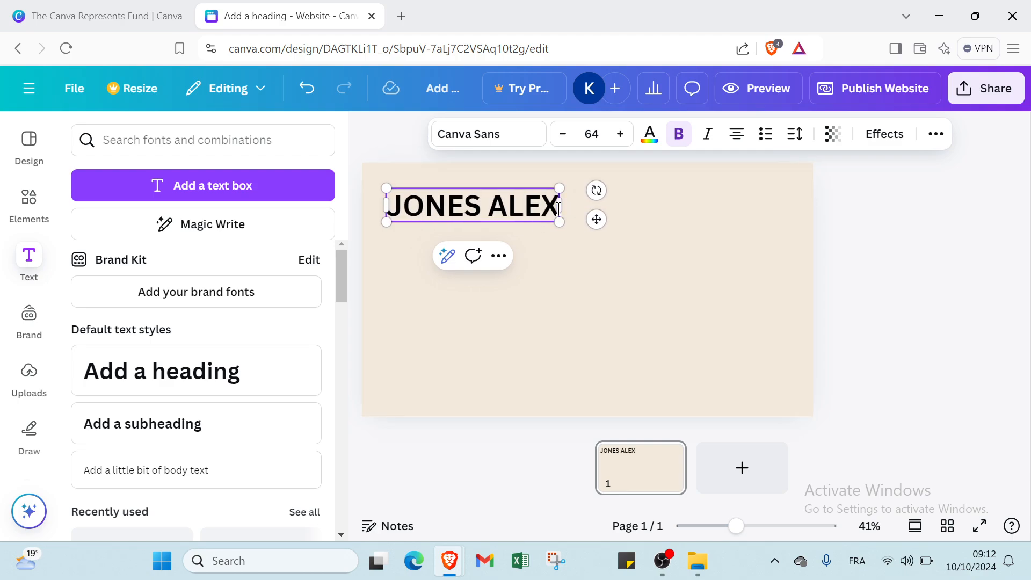
left_click(572, 267)
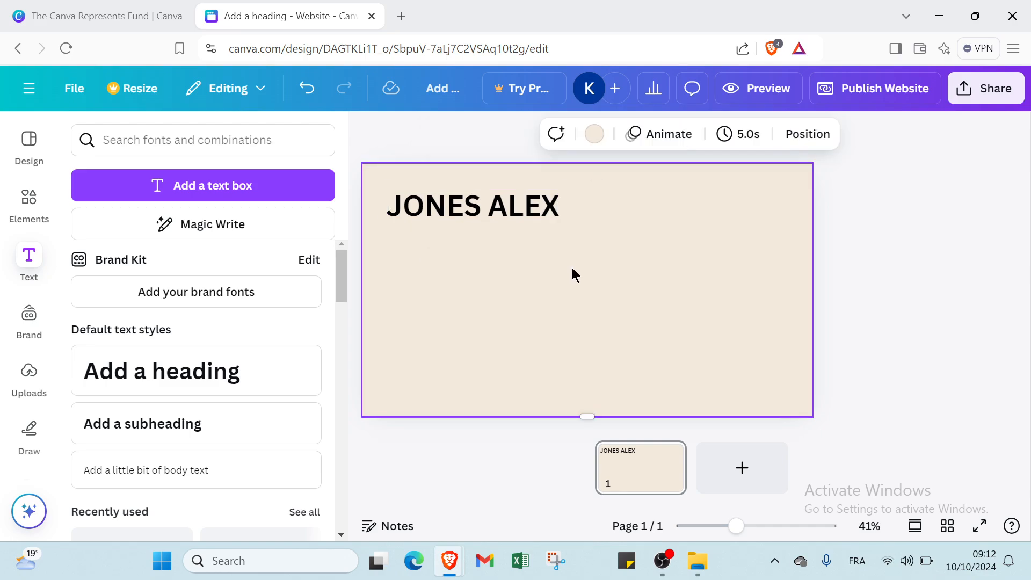
left_click(159, 436)
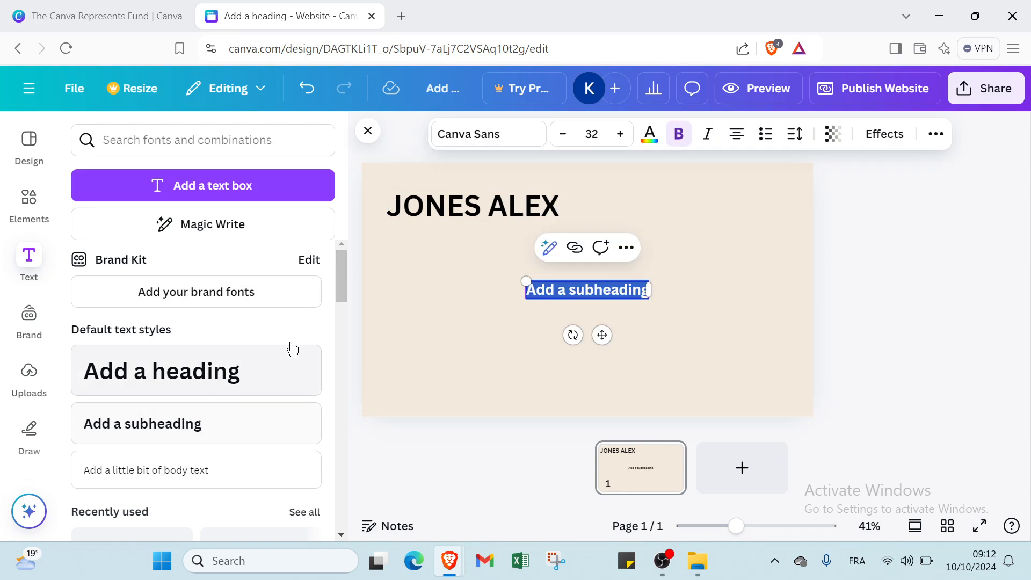
left_click(488, 362)
left_click(568, 284)
left_click_drag(568, 284, 451, 236)
left_click(621, 135)
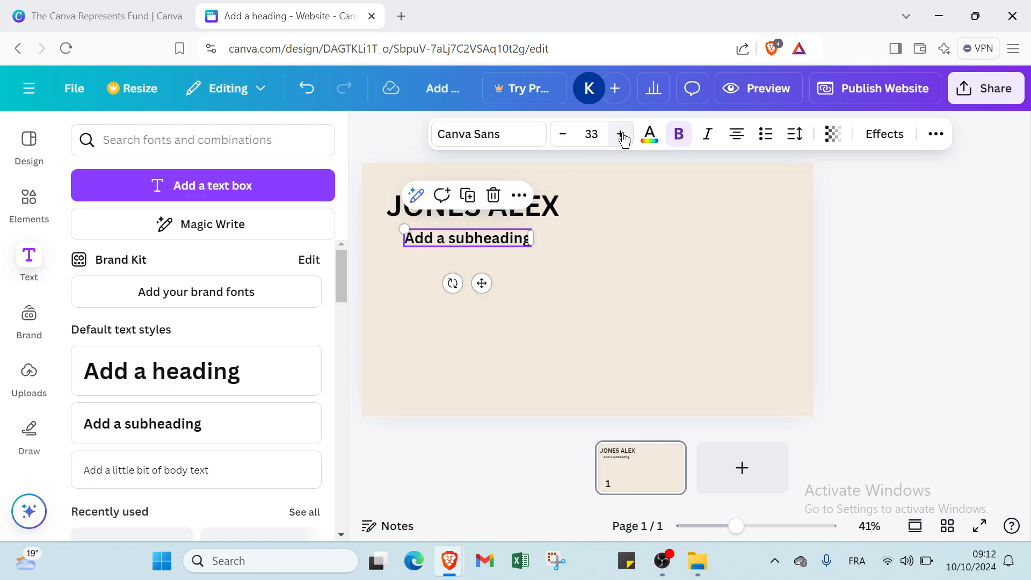
left_click(621, 135)
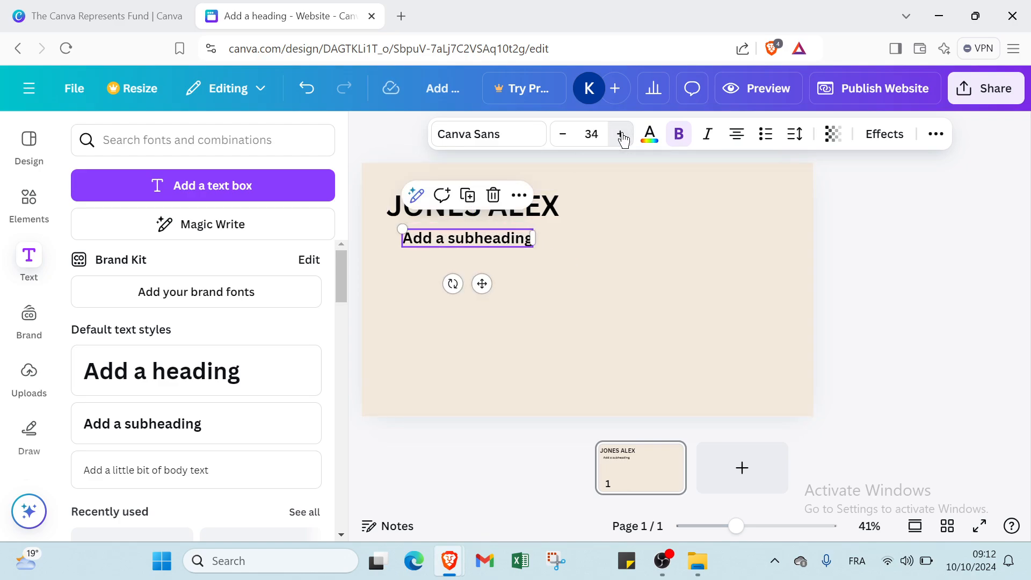
left_click(639, 252)
- Make the subheading italic without bold and change its text to UGC CREATOR
left_click(490, 238)
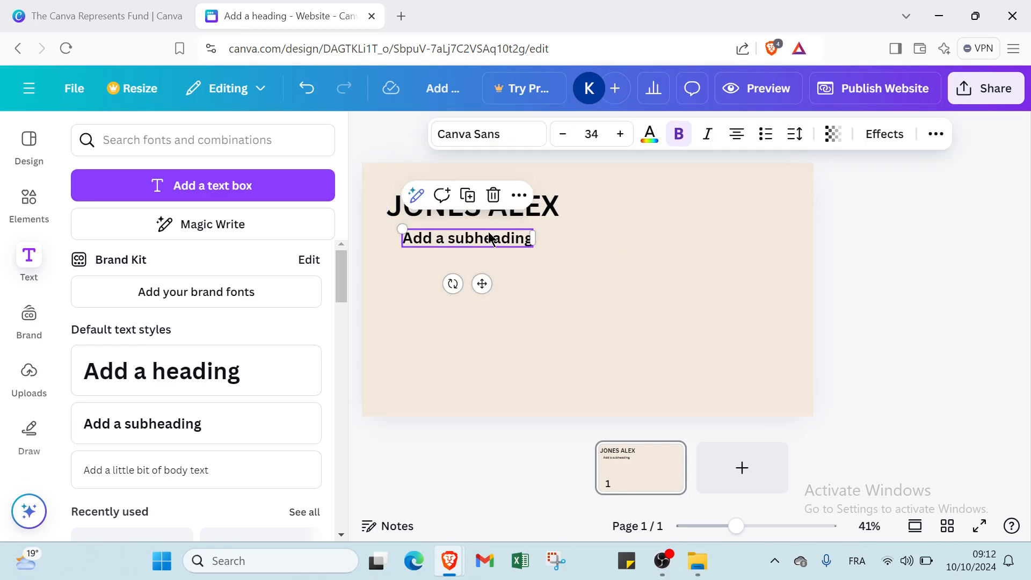
left_click(680, 133)
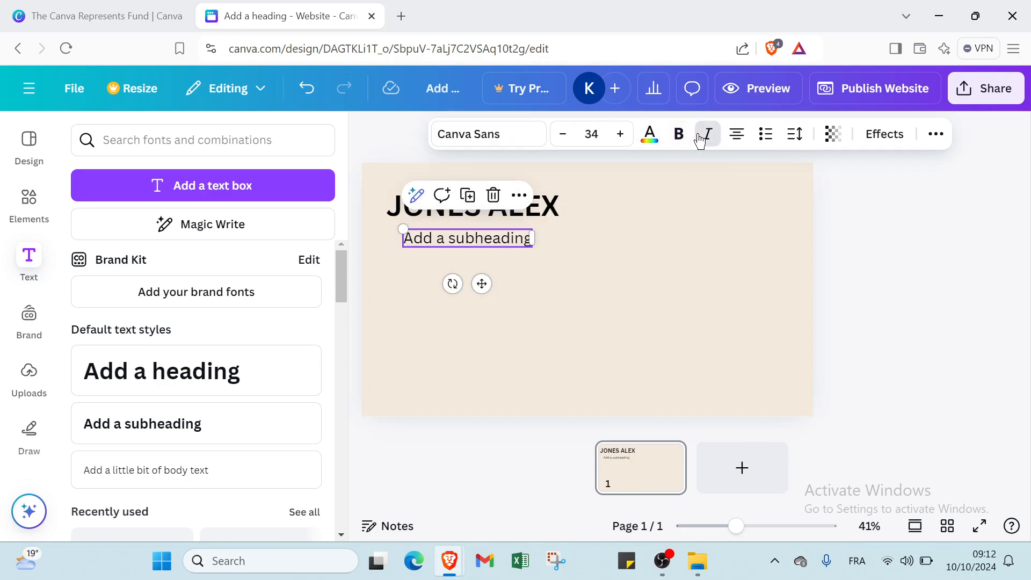
left_click(708, 134)
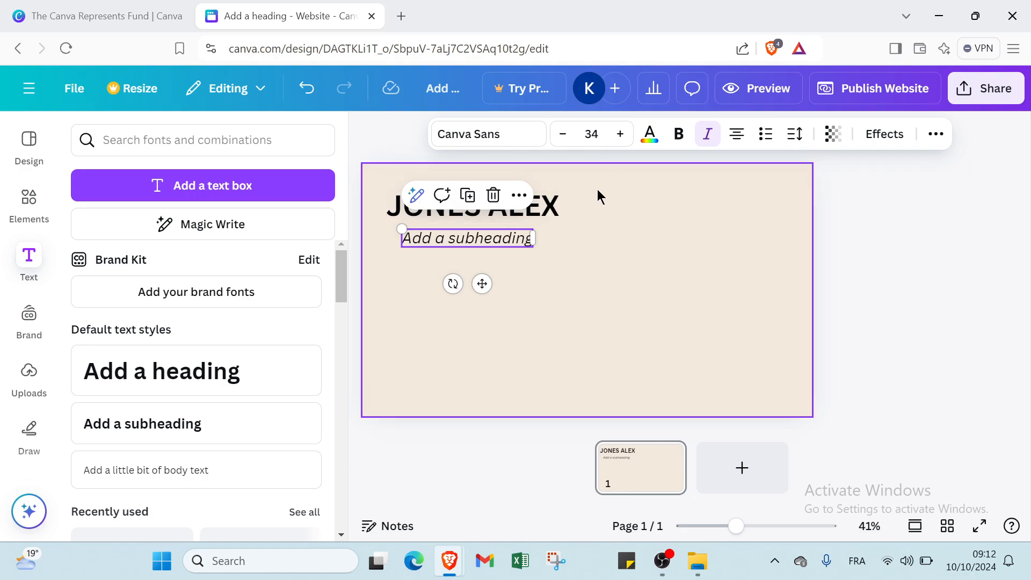
left_click(500, 236)
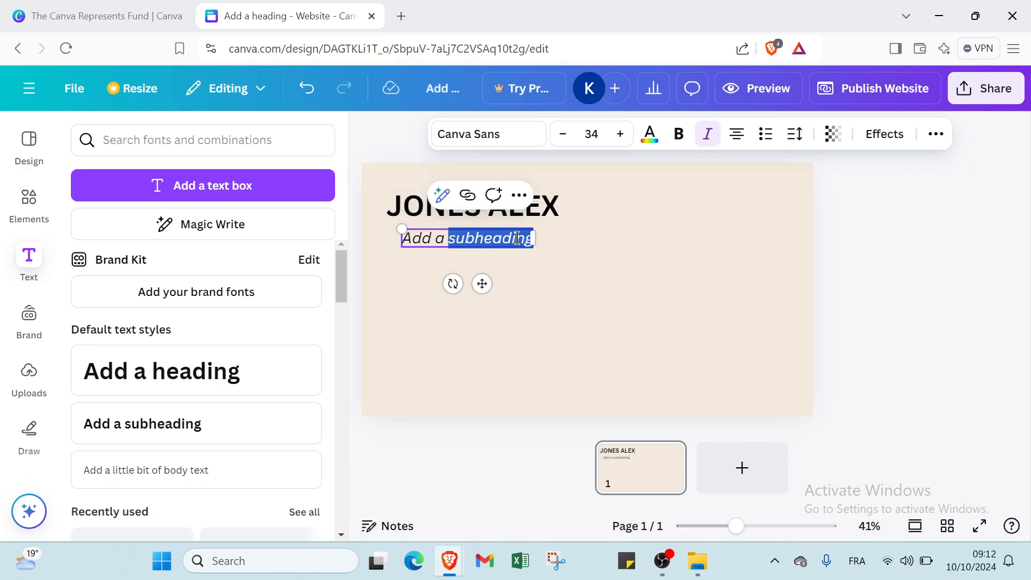
triple_click(517, 238)
key("BackSpace")
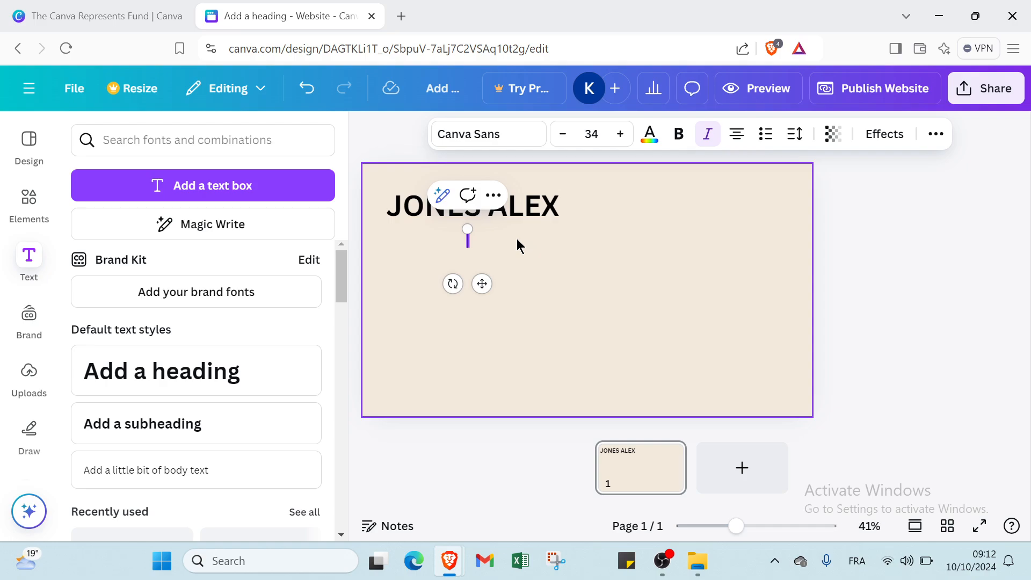
type("UGC CRE")
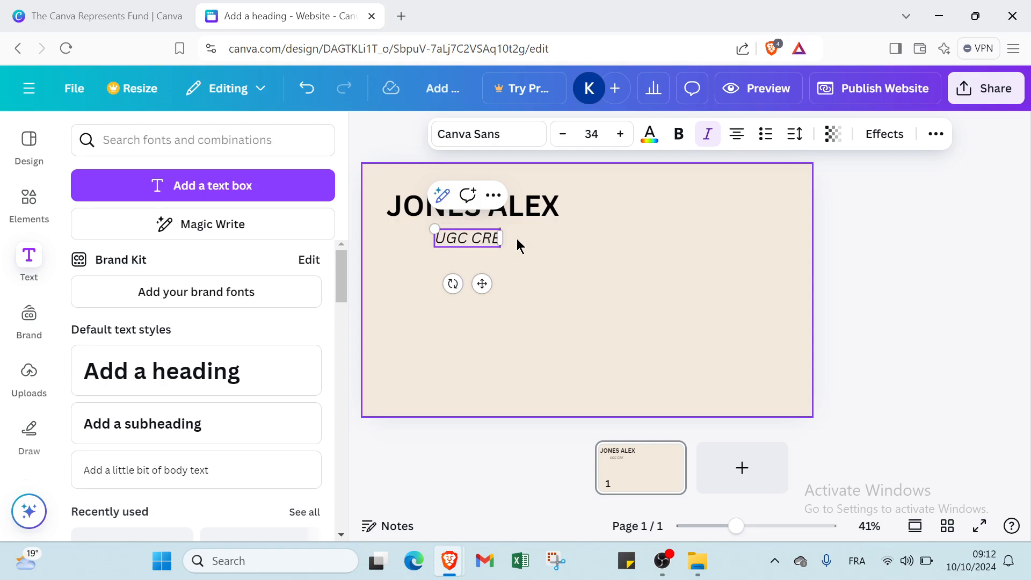
type("ATOR")
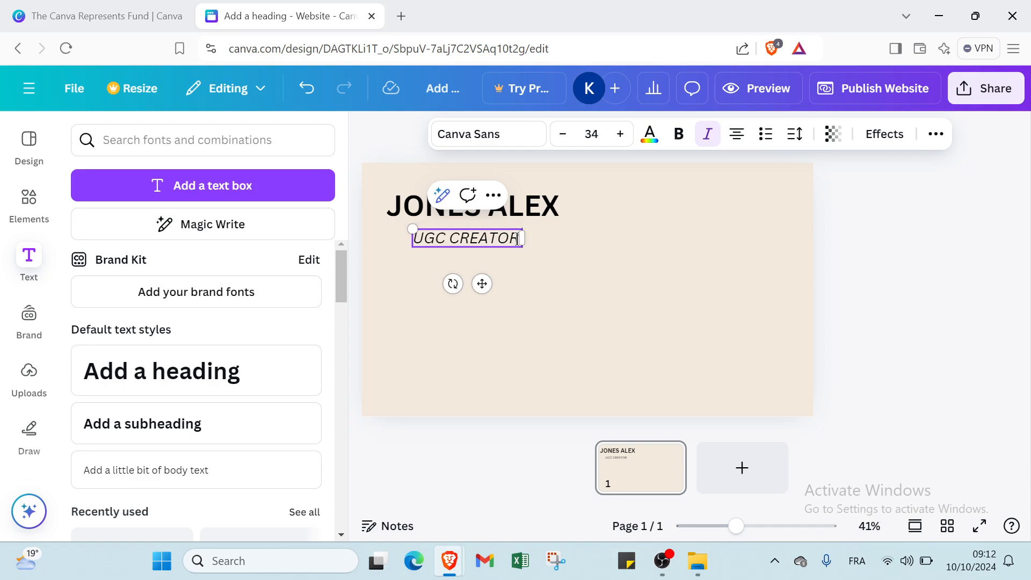
left_click(579, 228)
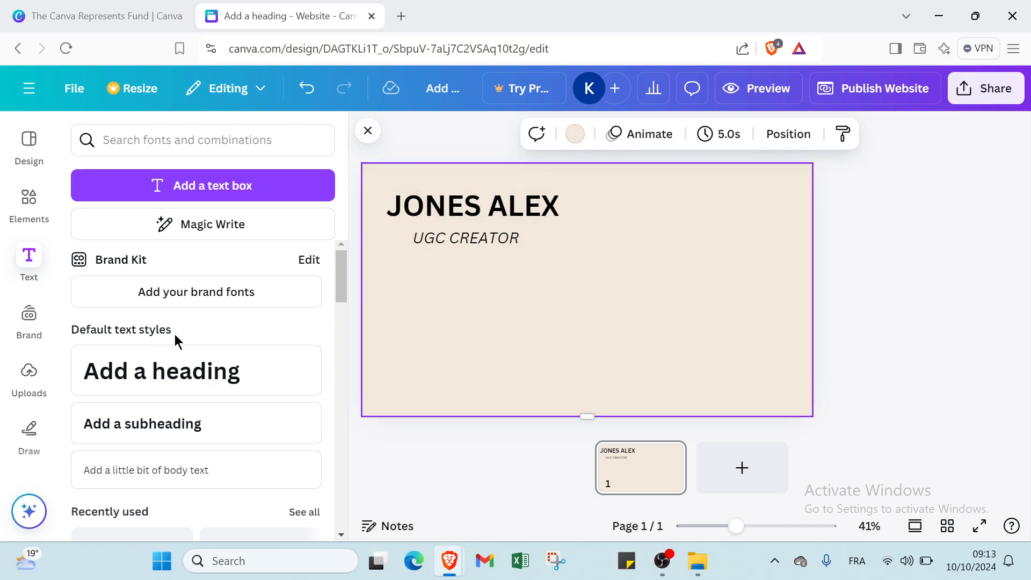
- Add the envelope, fork-and-spoon, location pin and emoji reaction graphics from recently used elements
left_click(22, 214)
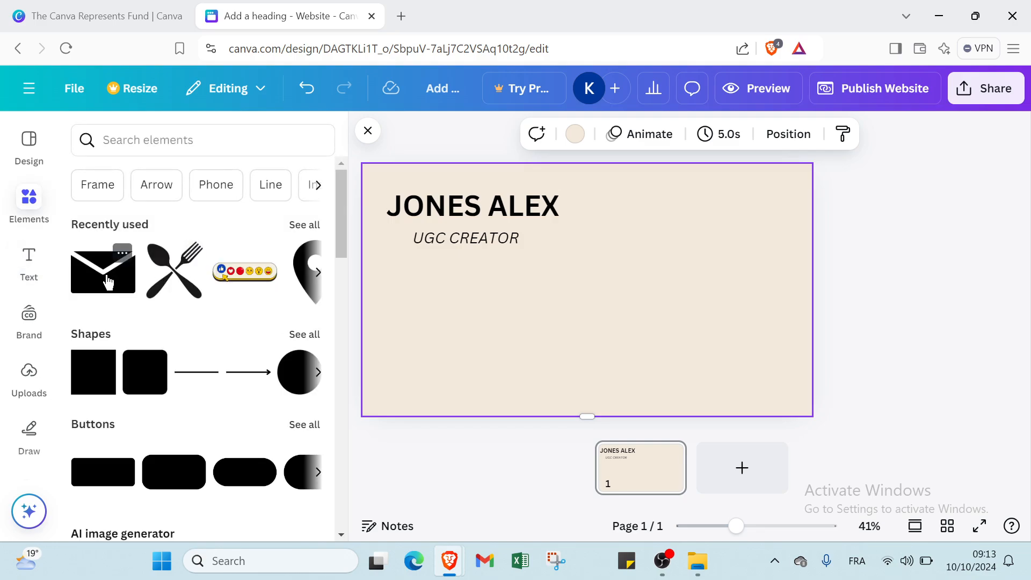
left_click(108, 281)
left_click(173, 287)
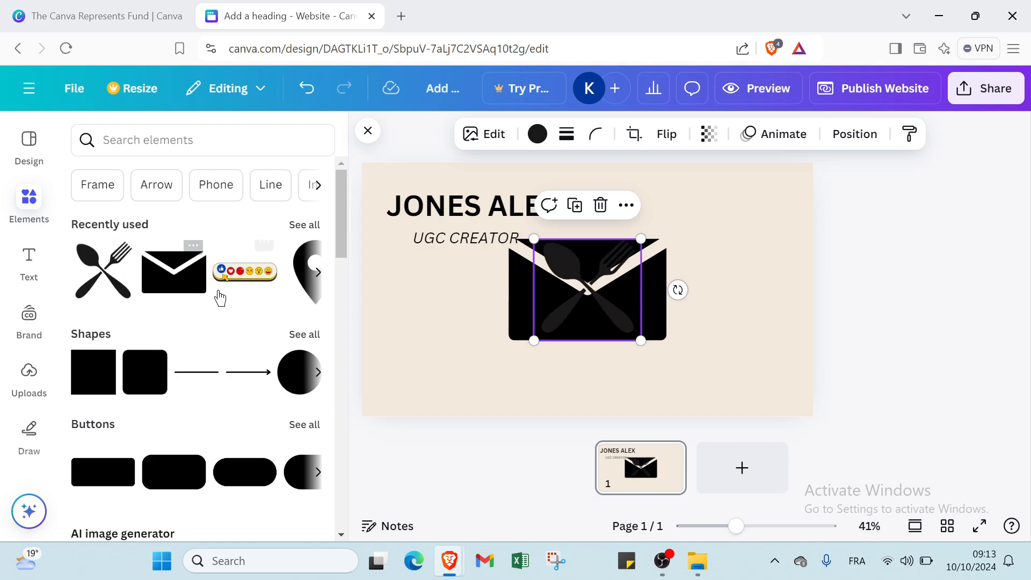
left_click(316, 274)
left_click(100, 277)
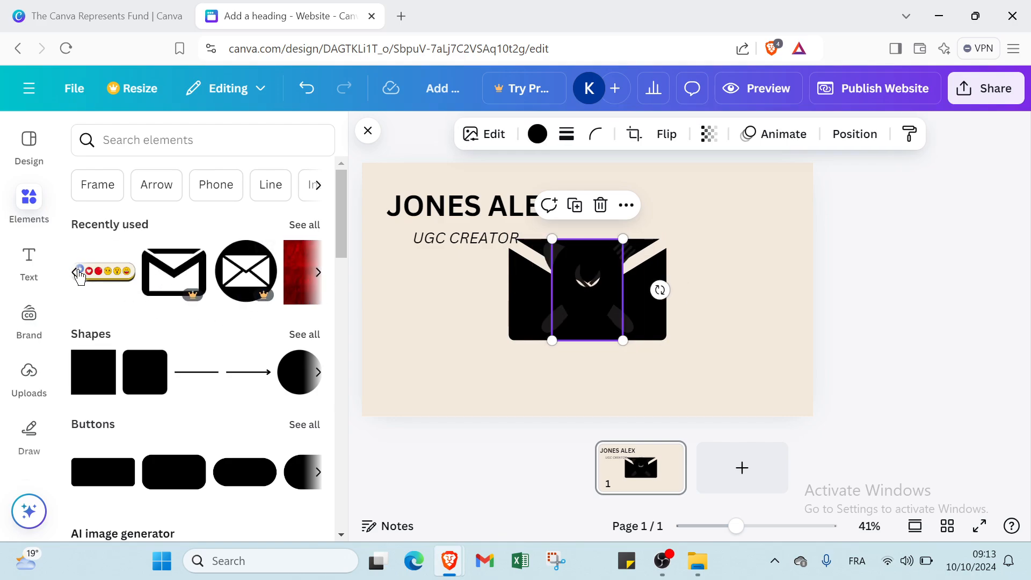
left_click(106, 274)
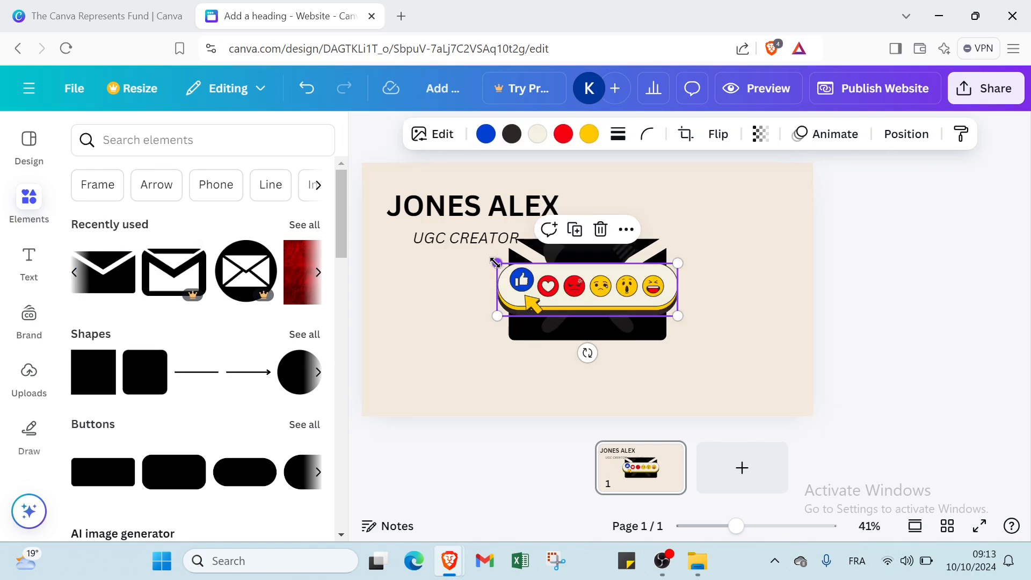
- Shrink the emoji sticker, location pin, envelope and cutlery icons toward the bottom-left
left_click_drag(497, 263, 439, 374)
left_click(591, 300)
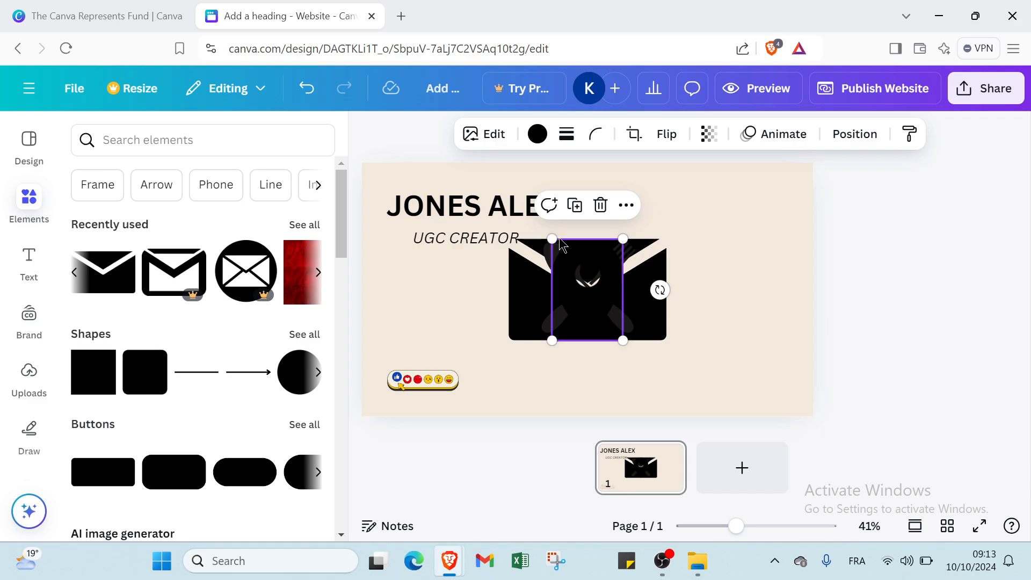
left_click_drag(555, 234, 398, 348)
left_click(375, 329)
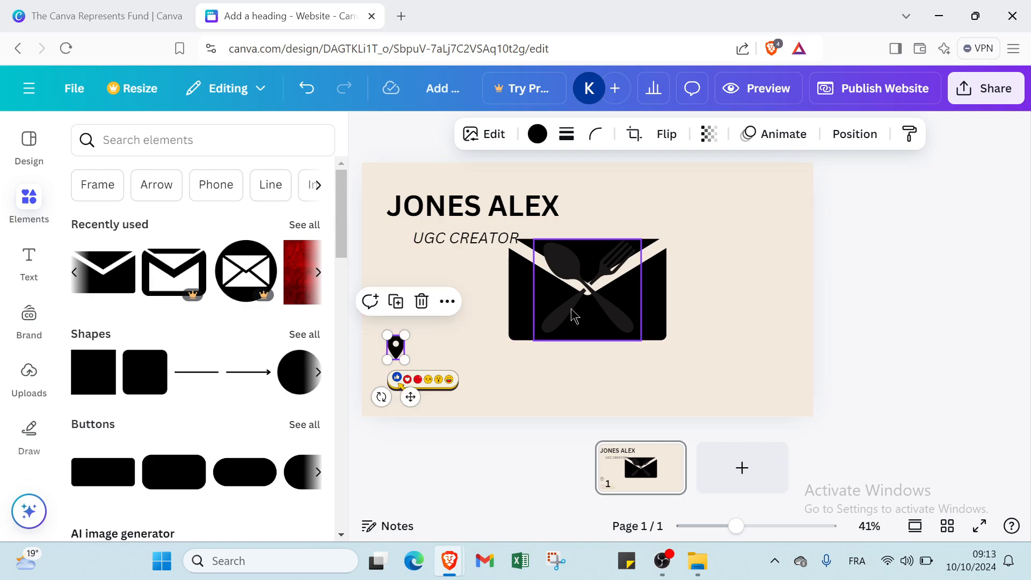
left_click(591, 295)
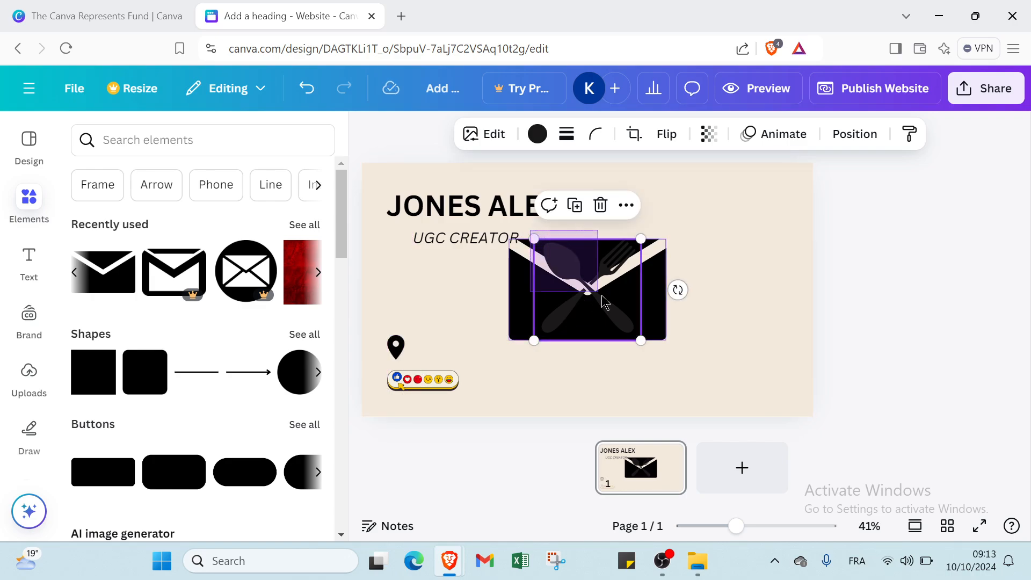
left_click(539, 250, "shift")
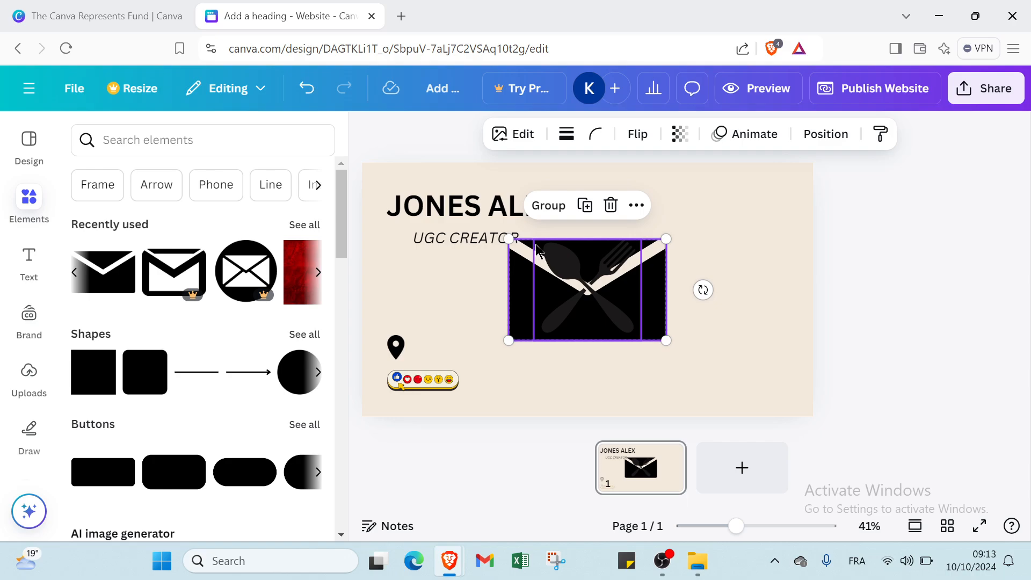
left_click_drag(508, 239, 404, 310)
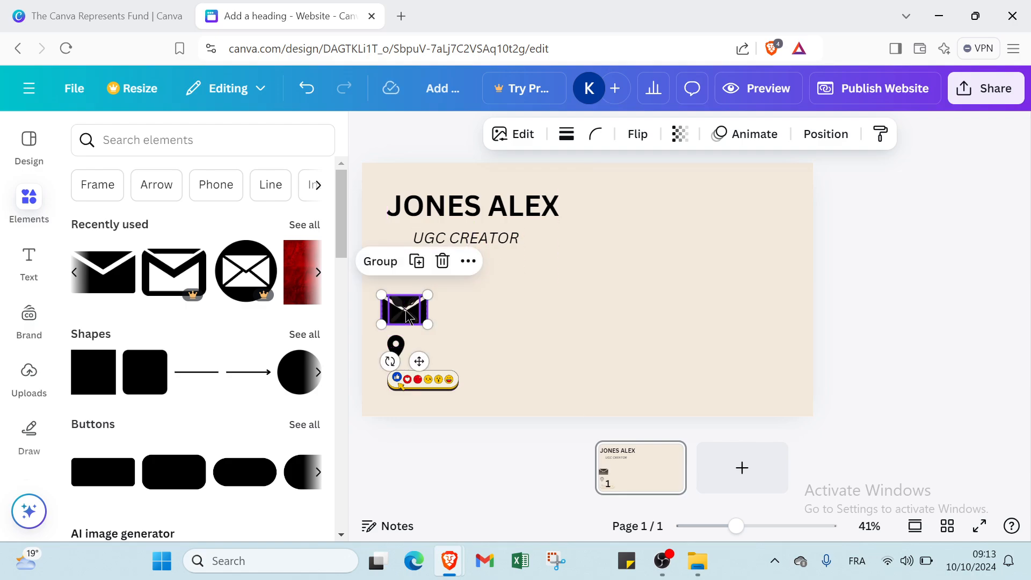
- Separate the fork-and-knife icon from the envelope, resize the envelope, and place the fork-and-knife below it
left_click_drag(410, 313, 428, 329)
left_click(419, 307)
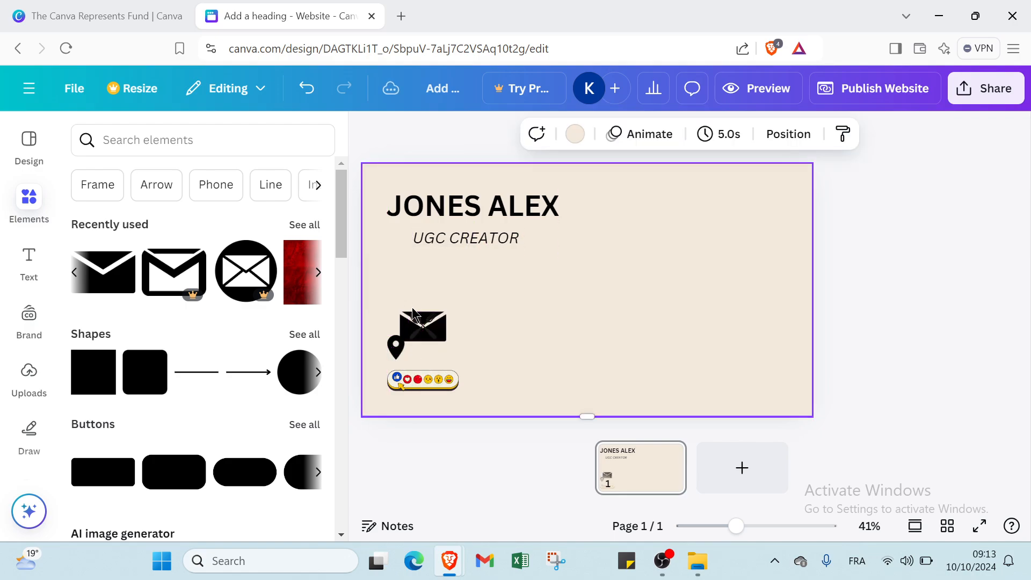
left_click(423, 320)
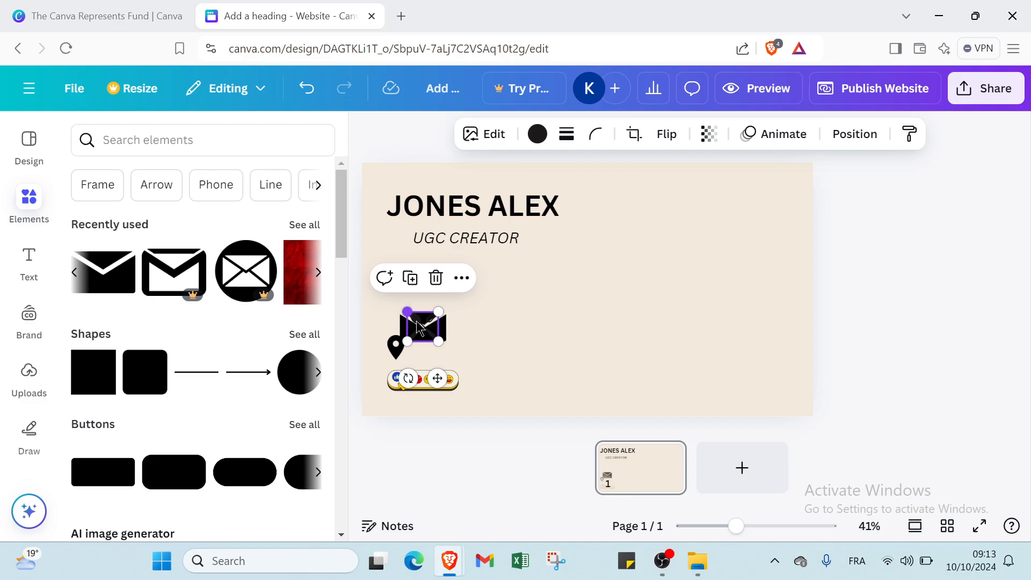
left_click_drag(434, 331, 535, 324)
left_click(423, 326)
left_click_drag(400, 311, 405, 272)
left_click(531, 320)
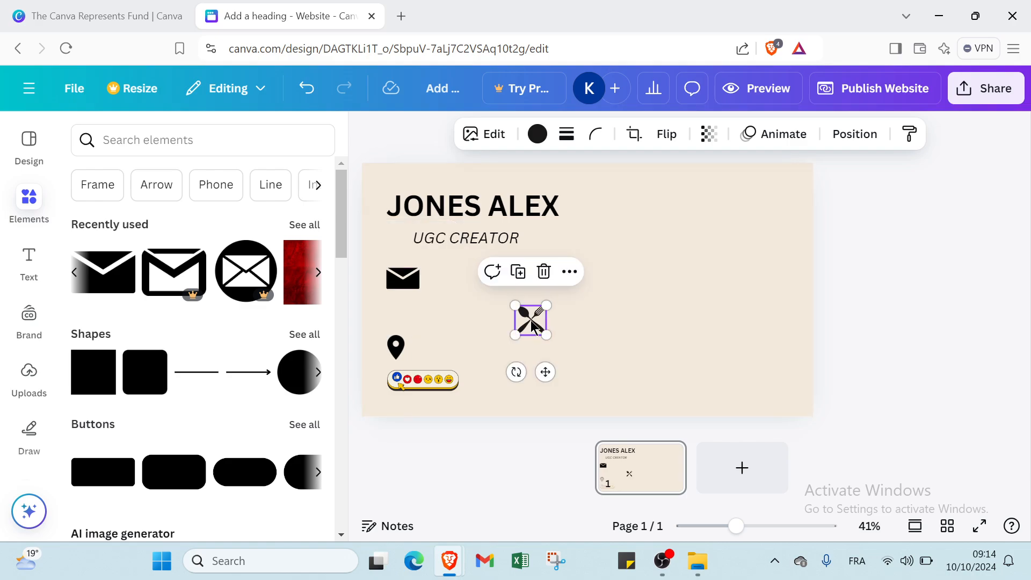
left_click_drag(531, 320, 408, 312)
- Align the emoji sticker, envelope, fork-and-knife, pin and heading into an evenly spaced left column
left_click_drag(416, 378, 419, 378)
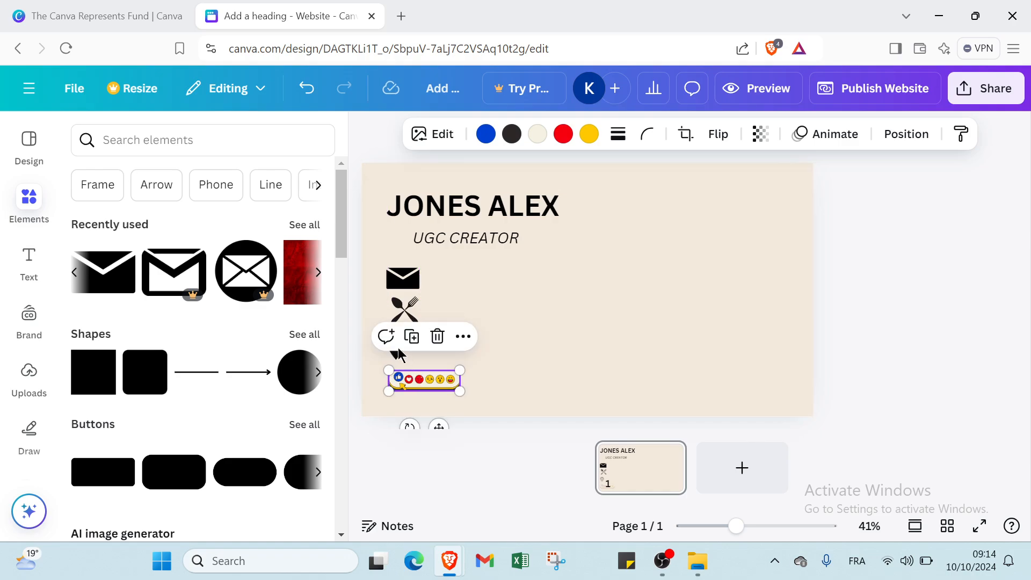
left_click(488, 349)
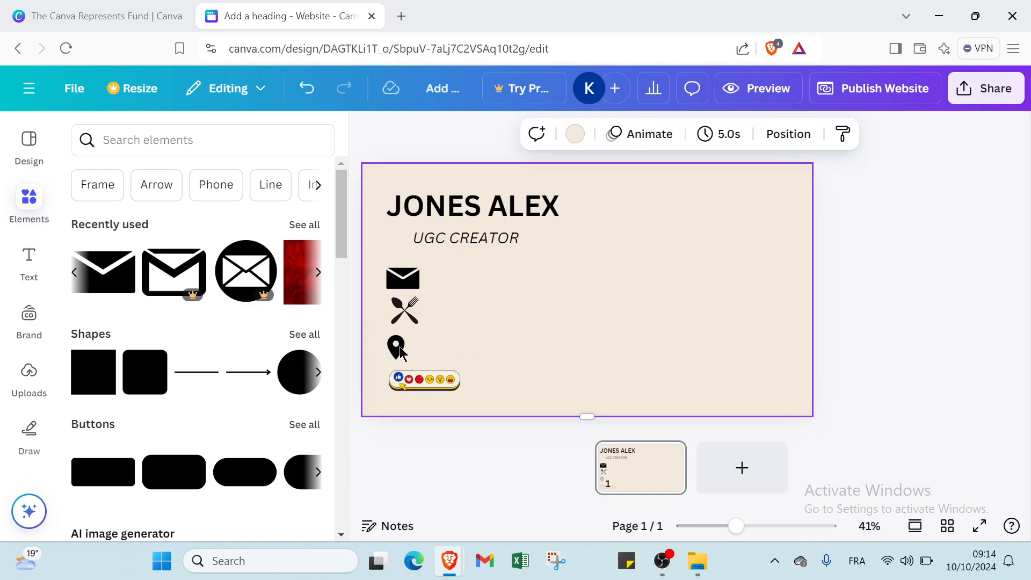
left_click_drag(405, 269, 408, 255)
left_click(493, 215)
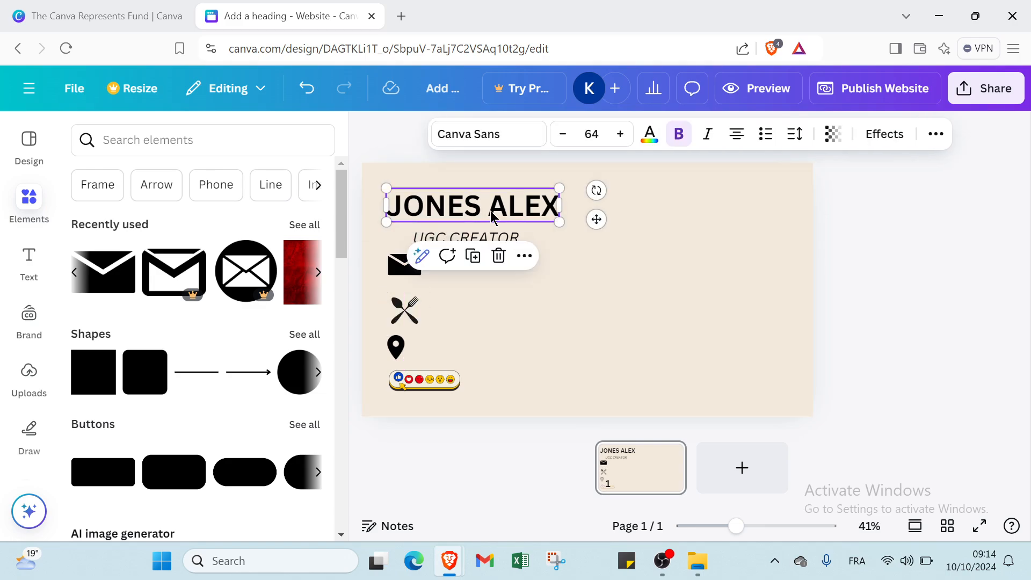
left_click_drag(492, 210, 458, 232)
left_click(458, 237)
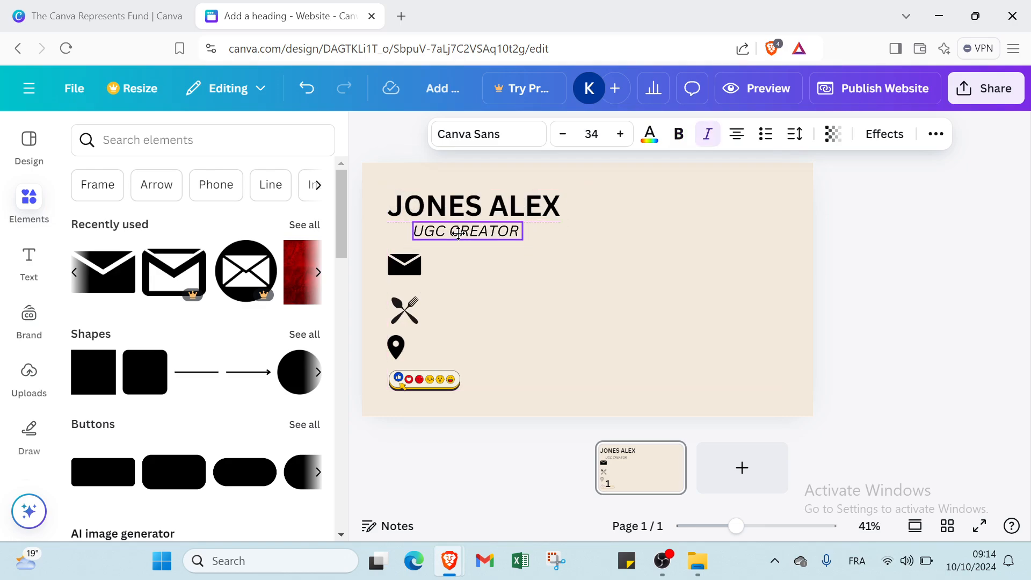
left_click_drag(416, 260, 421, 265)
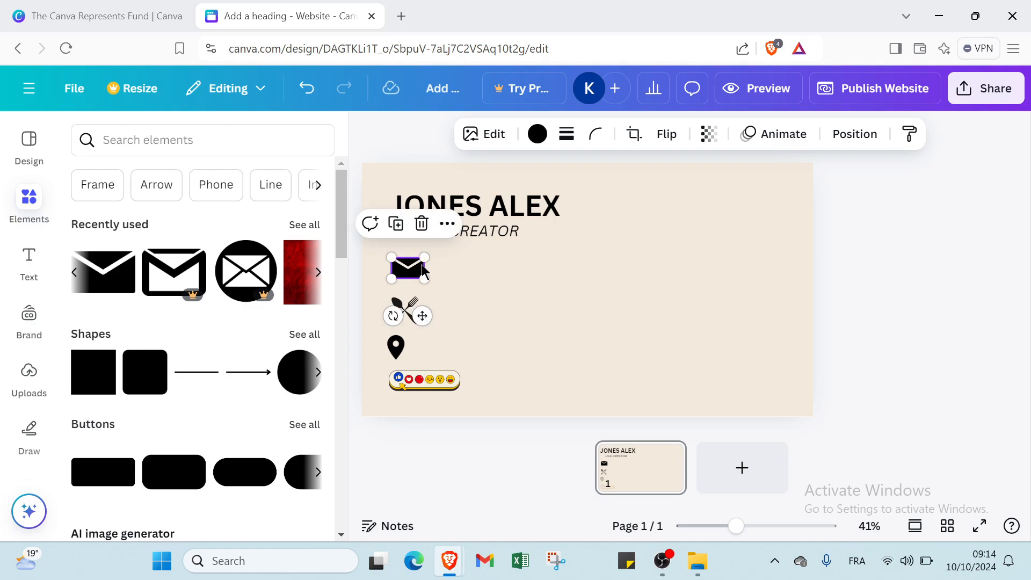
left_click(414, 309)
left_click_drag(415, 307, 417, 312)
left_click_drag(400, 347, 412, 341)
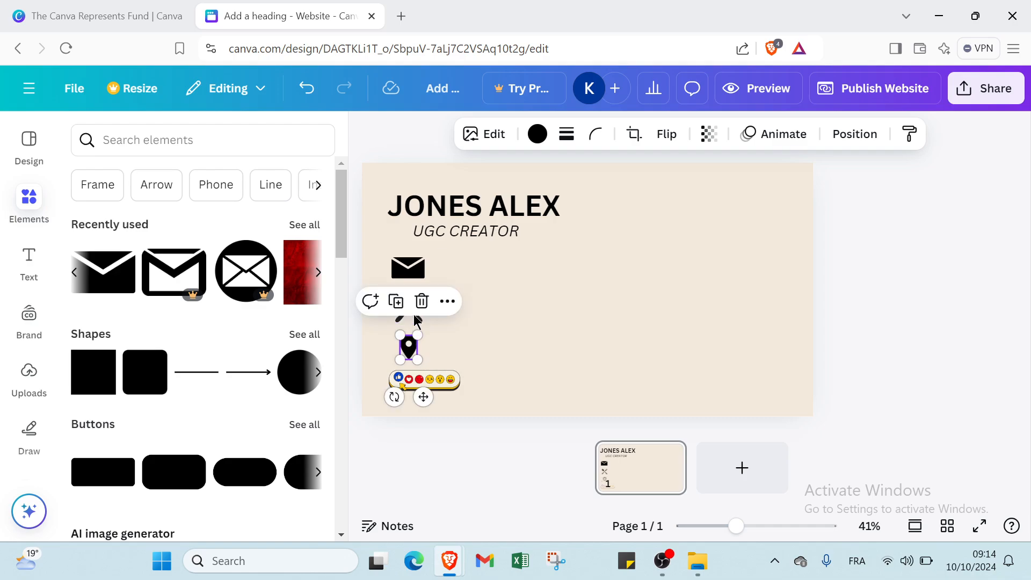
left_click(550, 337)
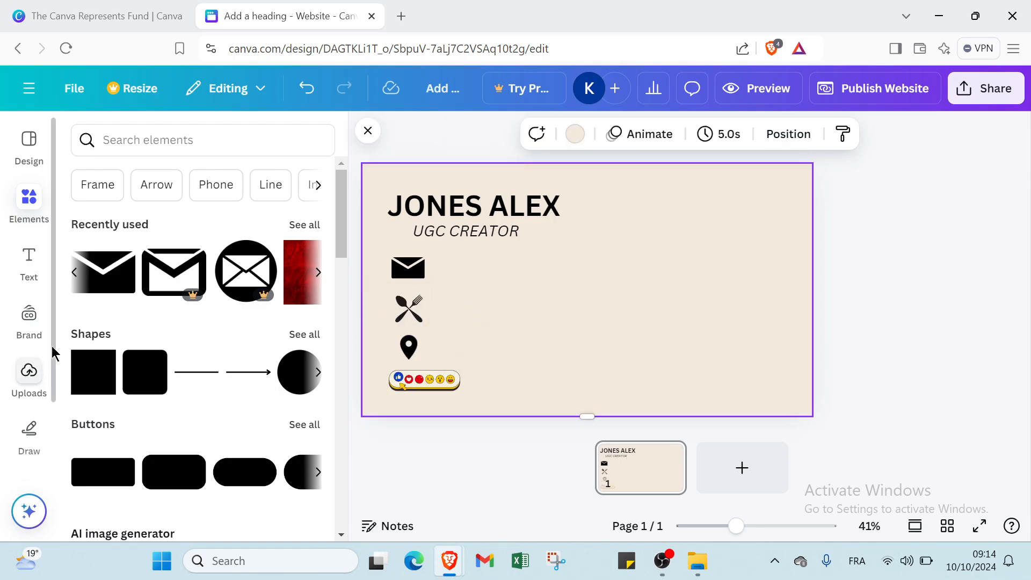
- Add a body-text box in size 25, Dark Gray, italic and not bold
left_click(37, 280)
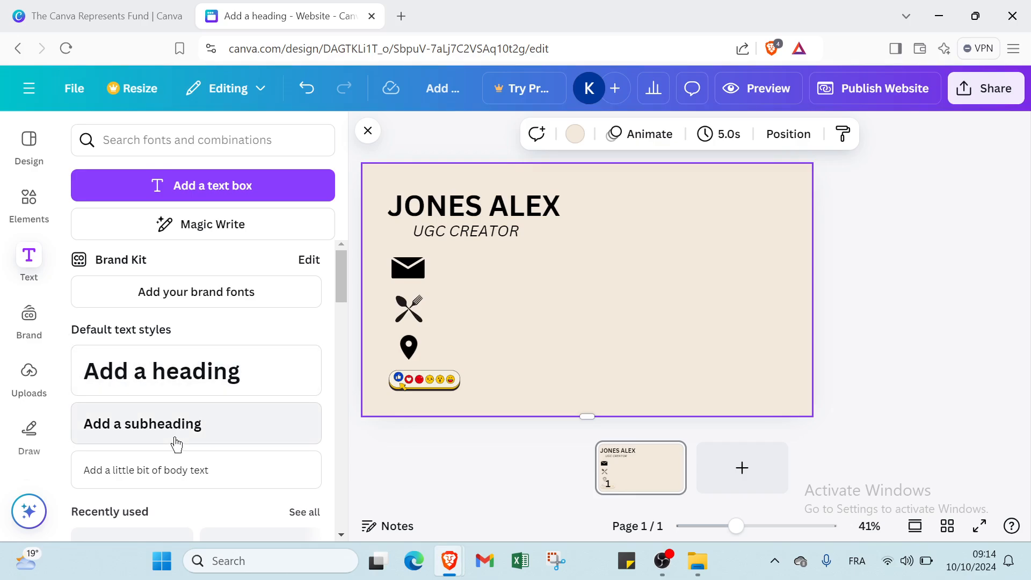
left_click(181, 484)
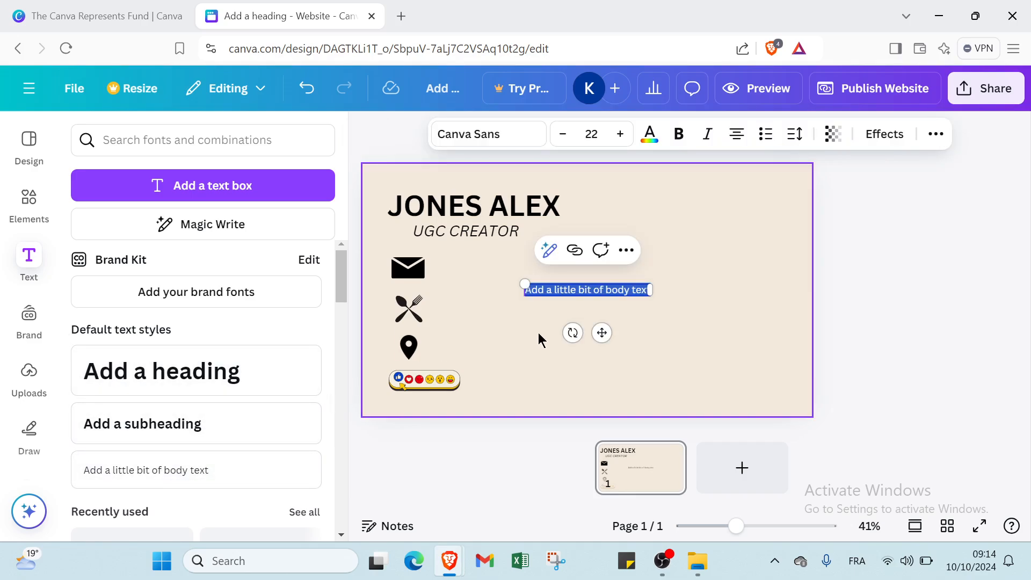
left_click(622, 134)
left_click(622, 134)
left_click(621, 134)
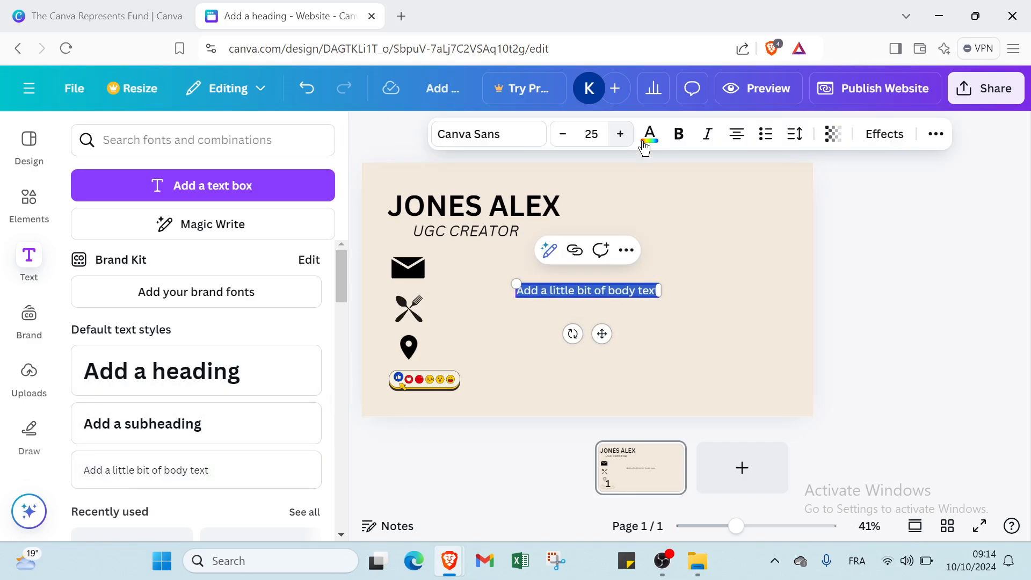
left_click(650, 141)
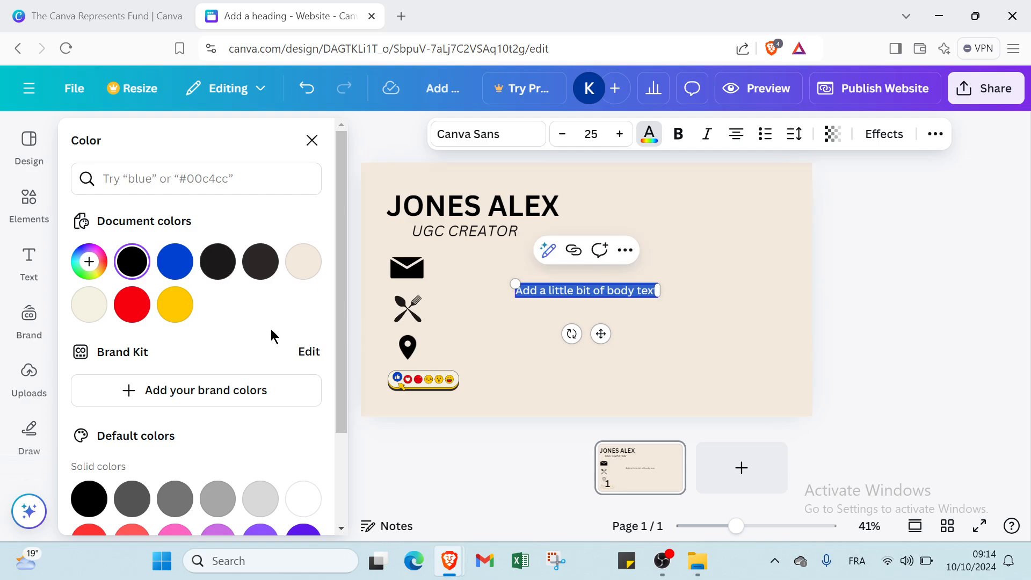
left_click(153, 495)
left_click(676, 140)
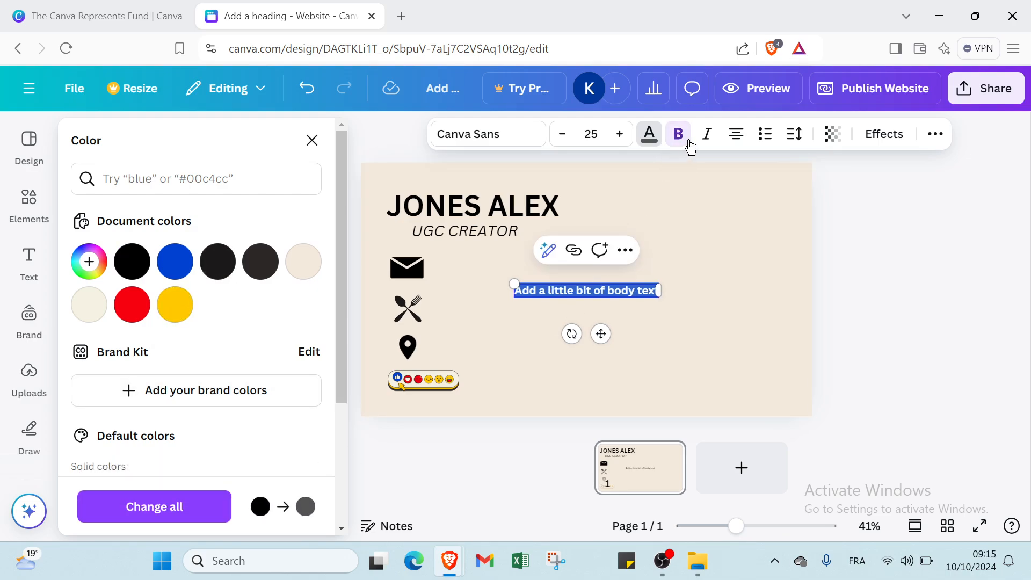
left_click(679, 141)
left_click(707, 135)
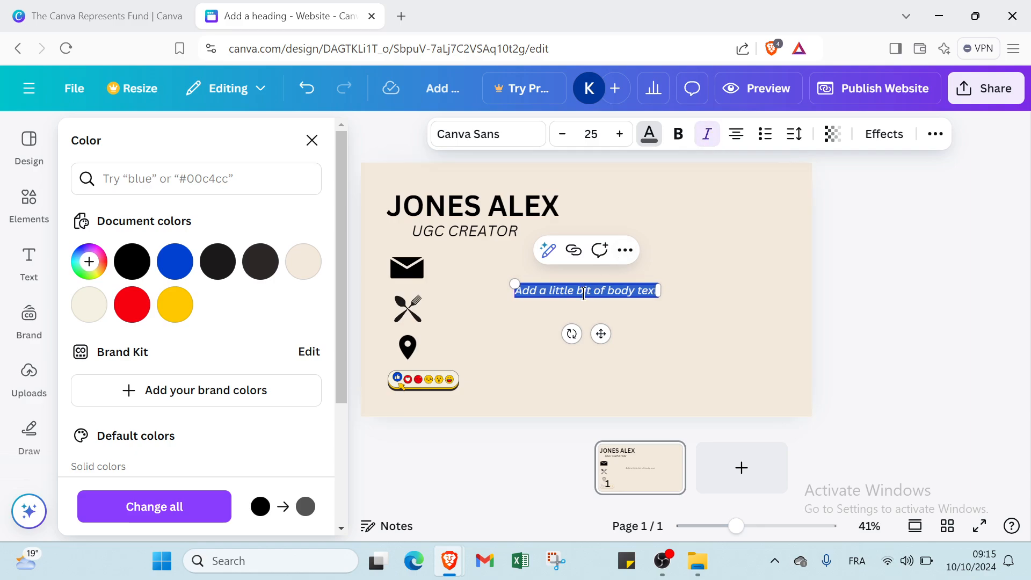
- Replace the placeholder with the contact e-mail address and place it beside the envelope icon
key("BackSpace")
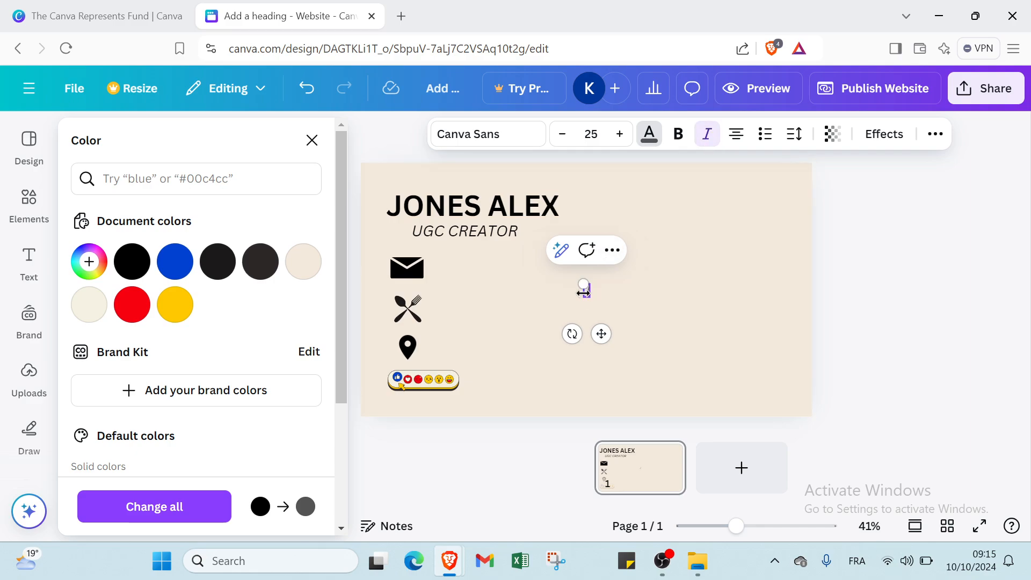
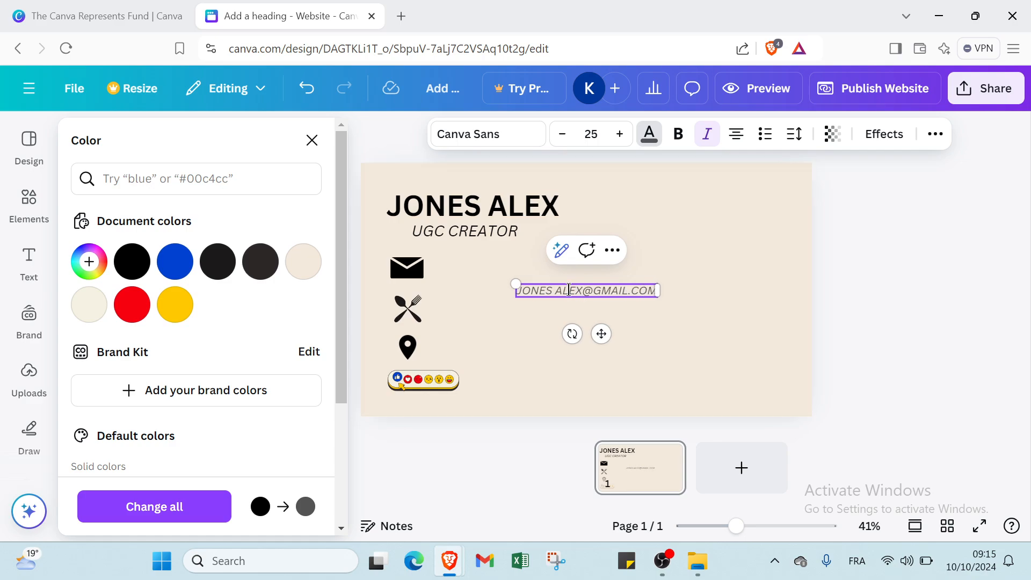
left_click(574, 302)
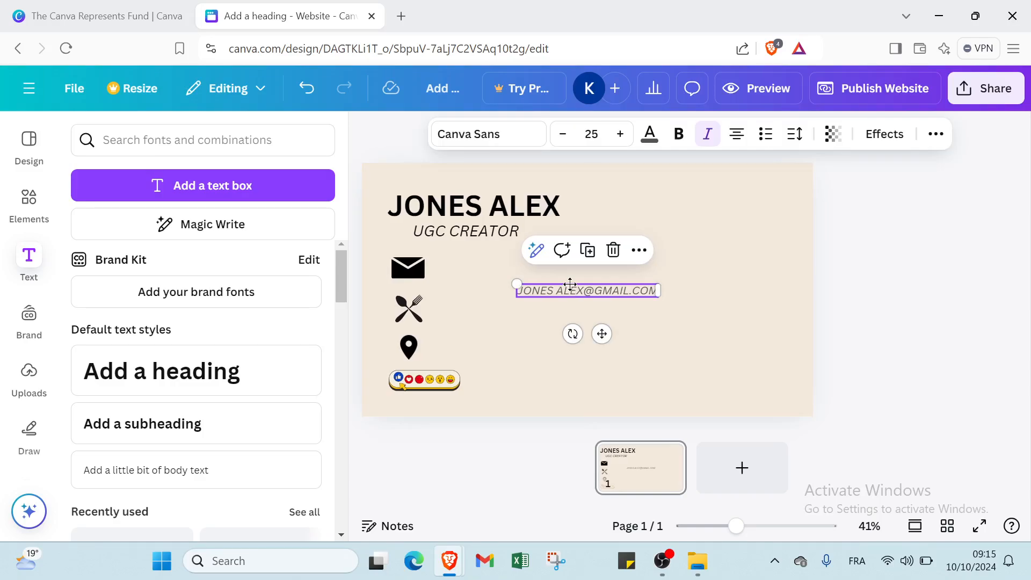
left_click_drag(577, 290, 507, 267)
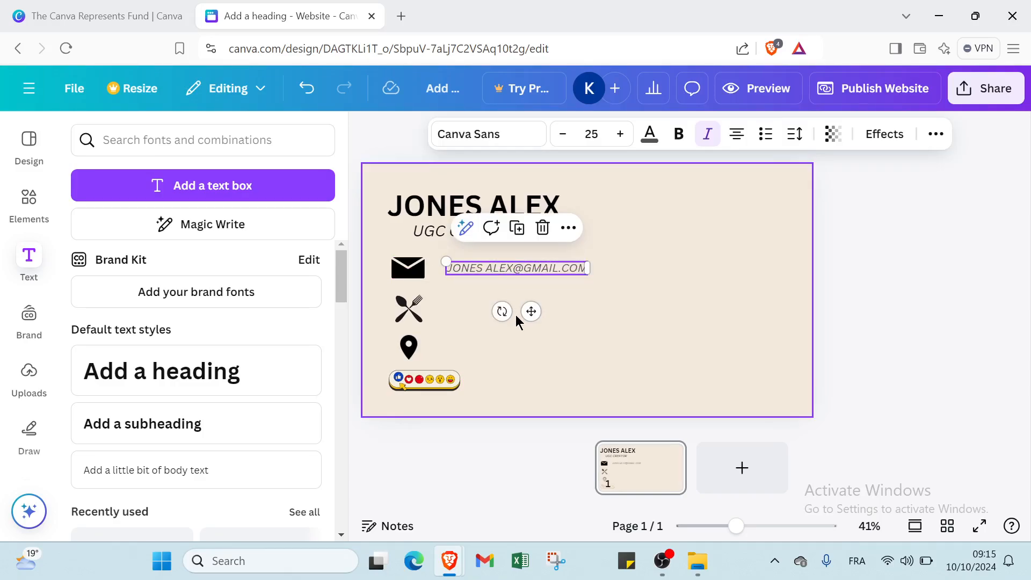
left_click(487, 361)
- Add another body-text box with a larger italic, non-bold font
left_click(193, 469)
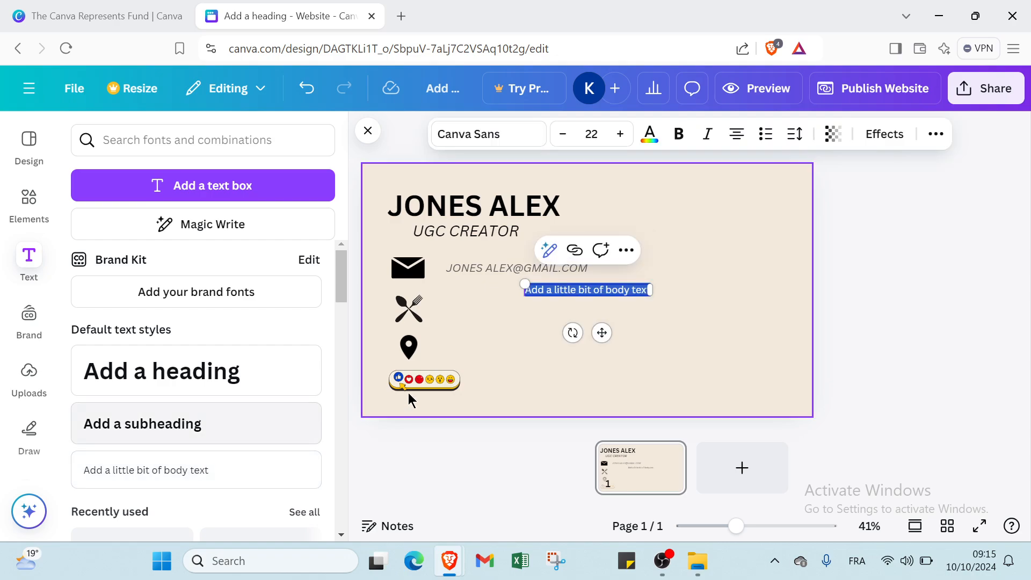
left_click(621, 134)
left_click(622, 134)
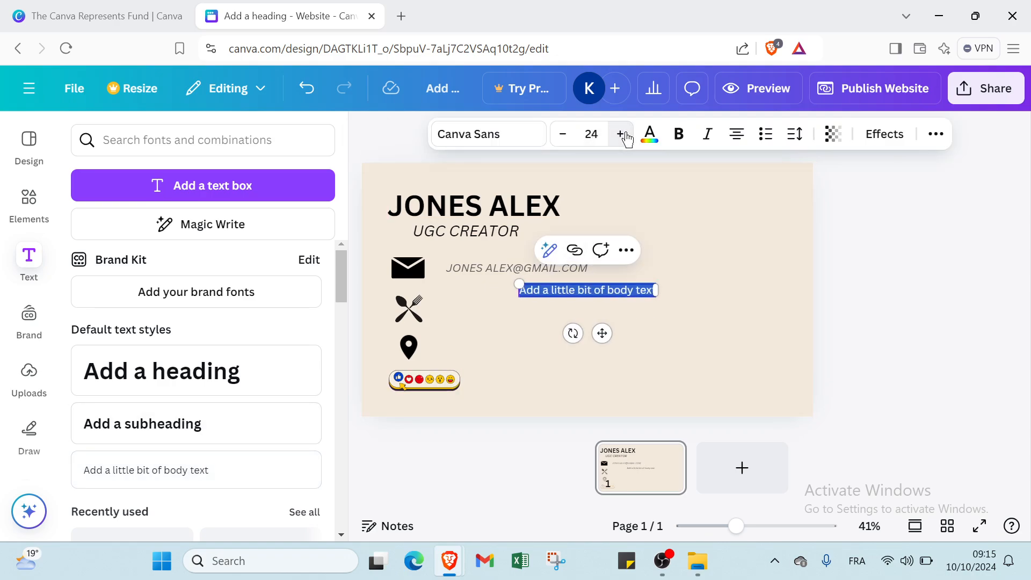
left_click(622, 134)
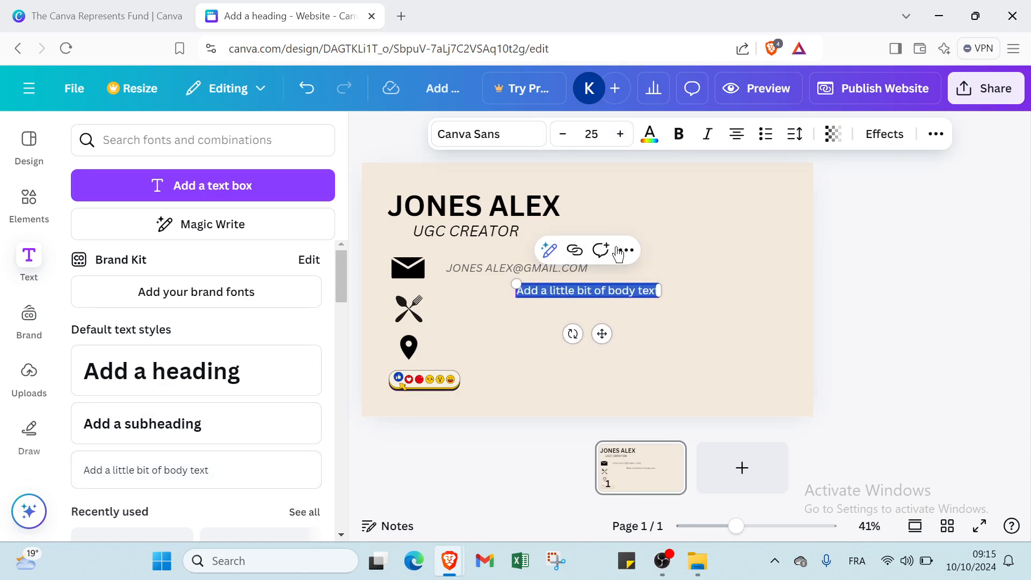
left_click(699, 139)
left_click(680, 138)
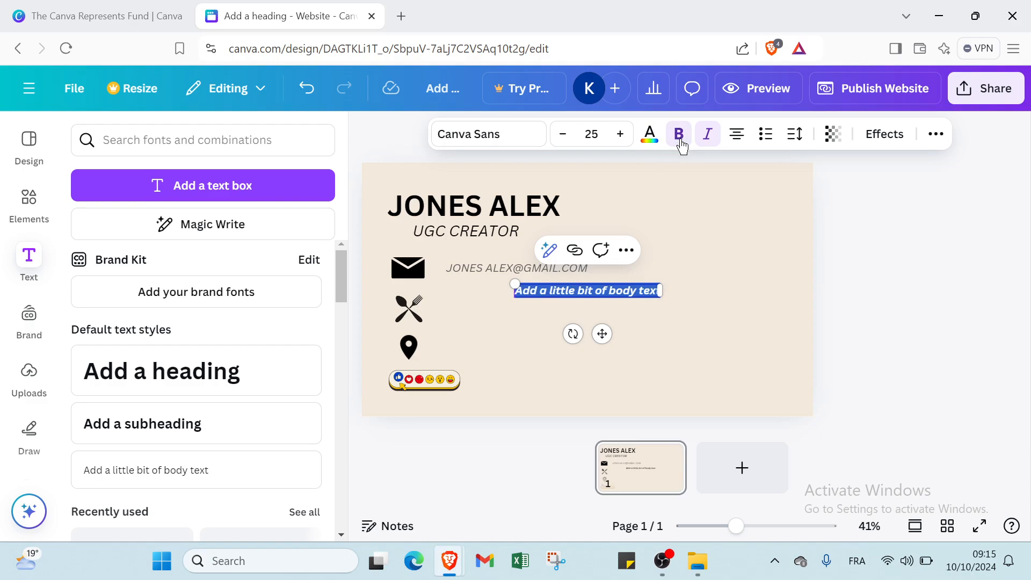
left_click(680, 136)
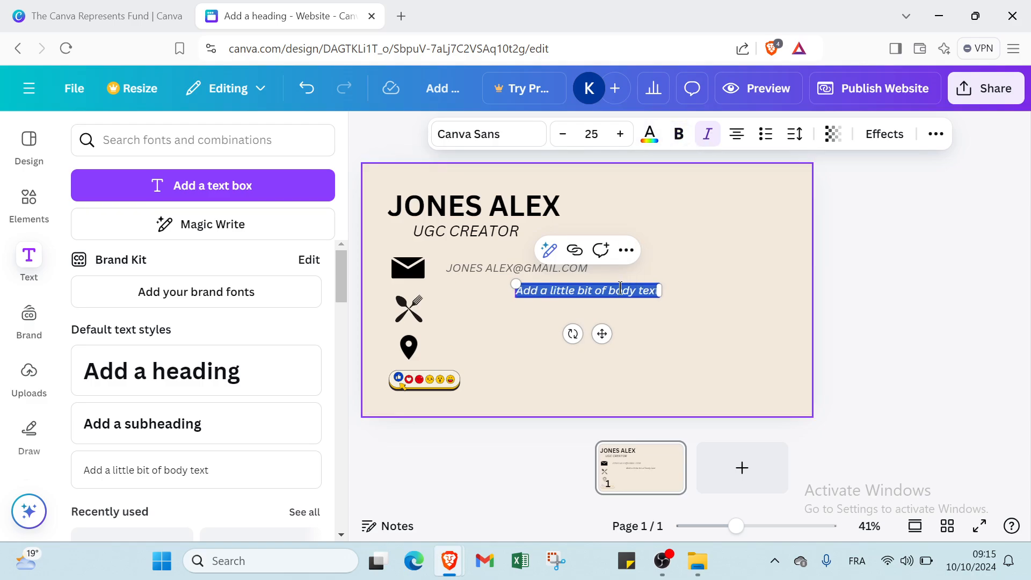
left_click(635, 326)
- Change the text to FAST FOOD and align it beside the fork-and-knife icon
left_click_drag(600, 294, 542, 307)
double_click(542, 307)
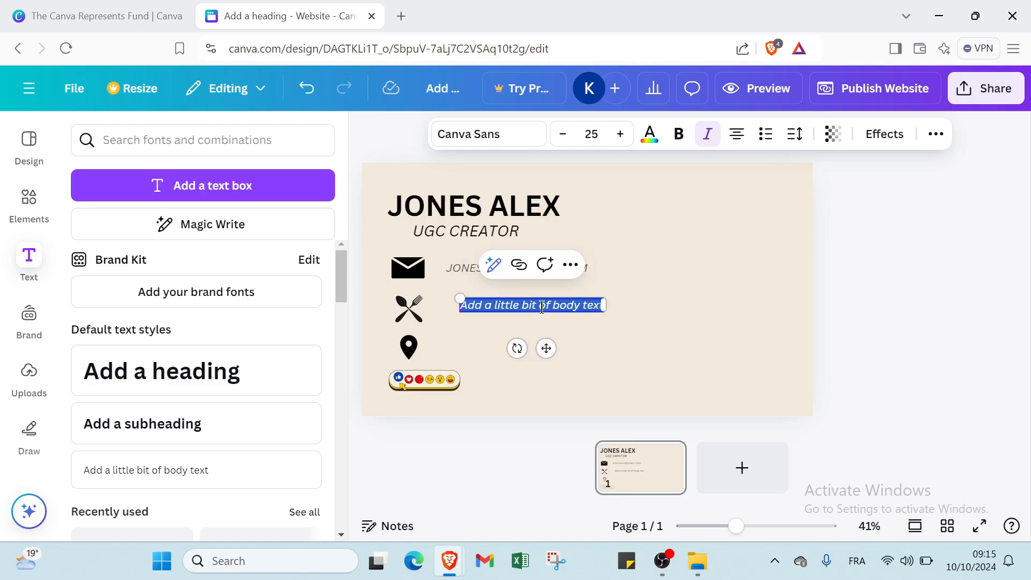
type("FAST FOOD")
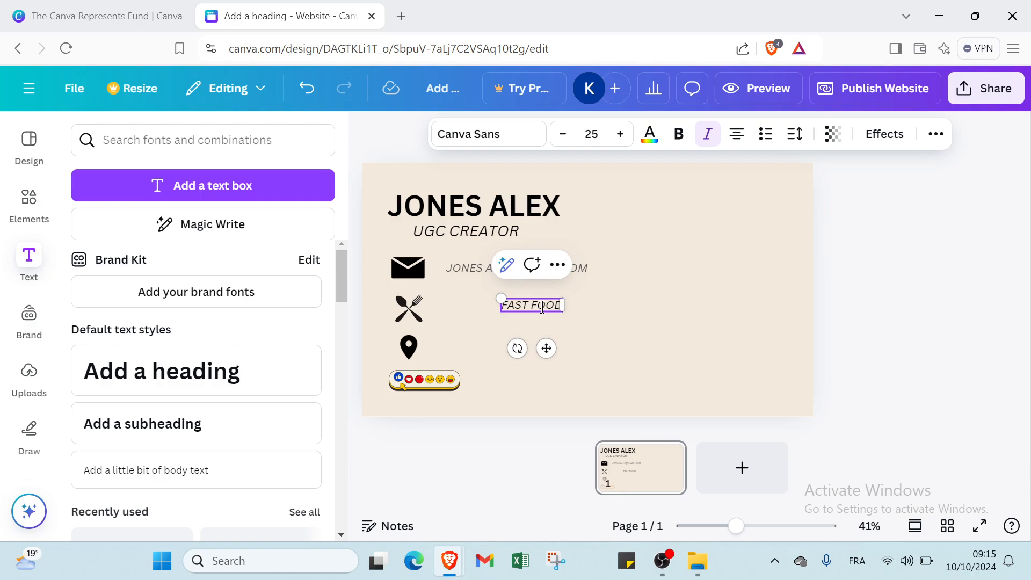
key("Return")
key("BackSpace")
left_click(683, 361)
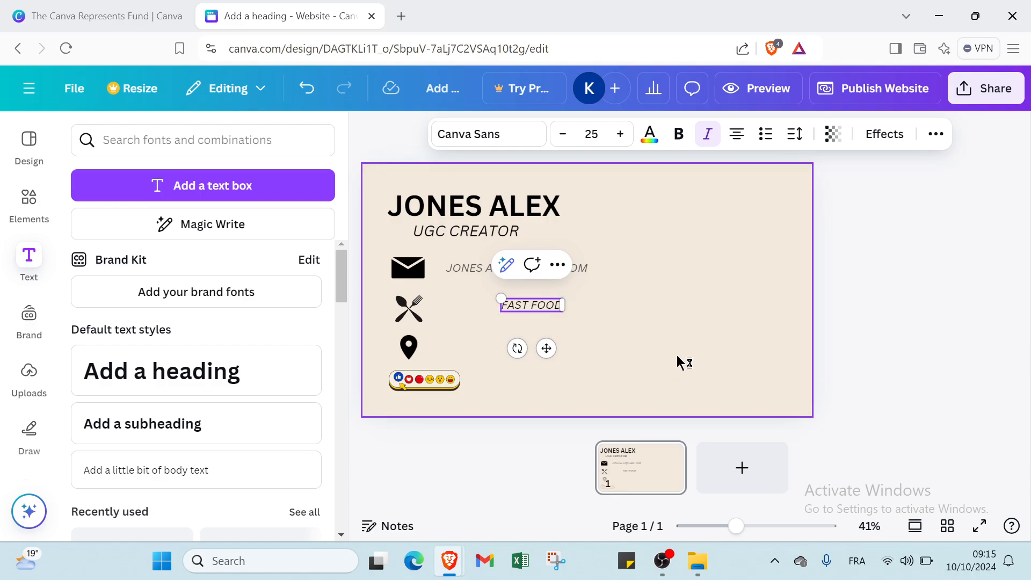
left_click_drag(566, 309, 524, 302)
left_click(596, 356)
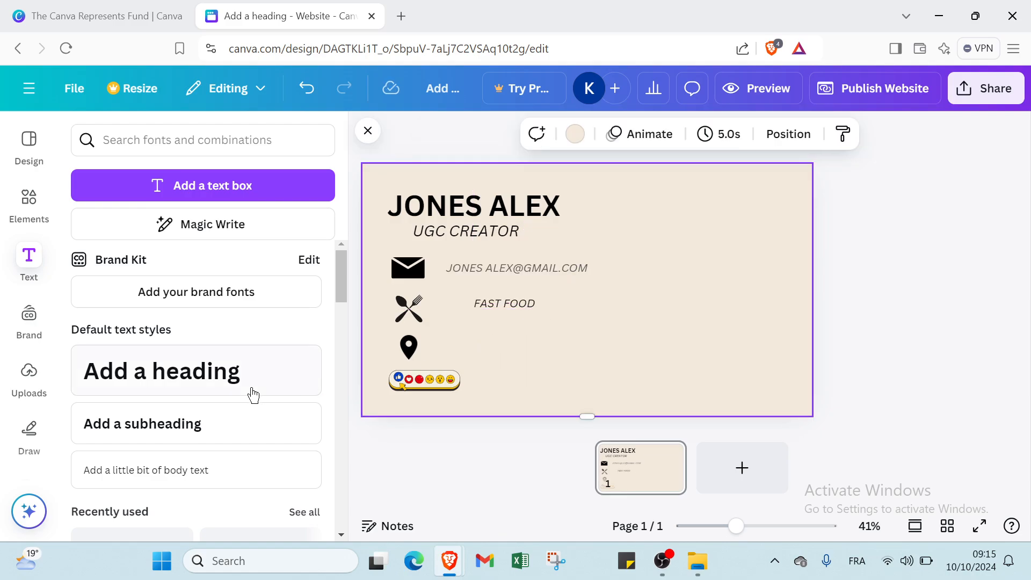
- Add a body-text placeholder beside the location pin at size 25 italic
left_click(202, 471)
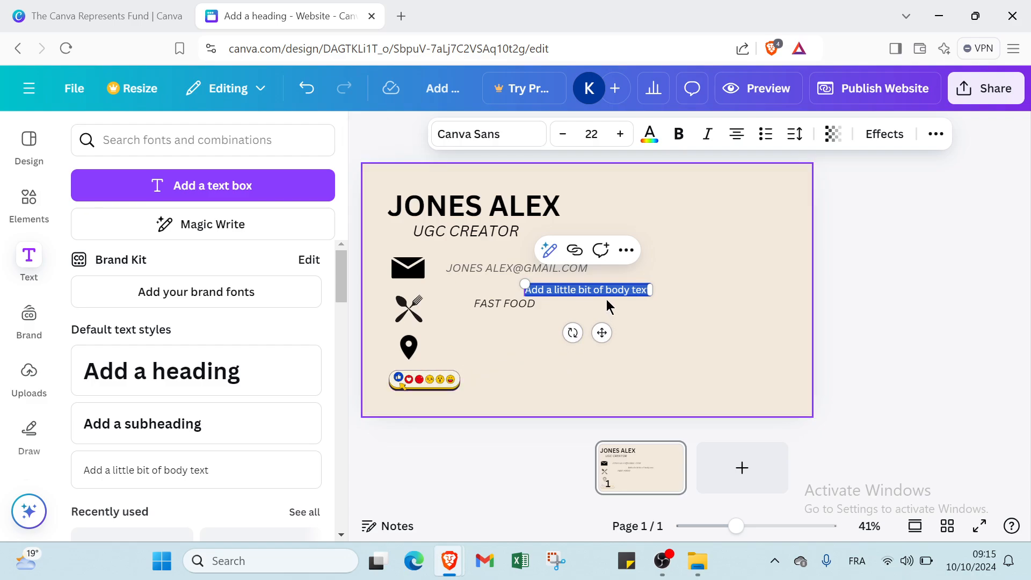
left_click(651, 336)
left_click_drag(617, 300, 564, 354)
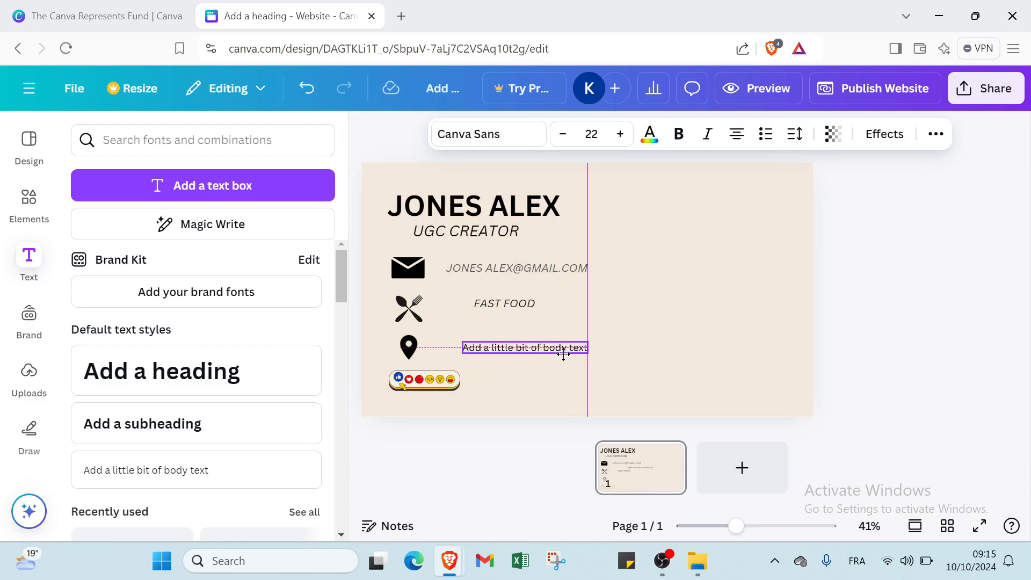
left_click(620, 134)
left_click(621, 134)
left_click(619, 141)
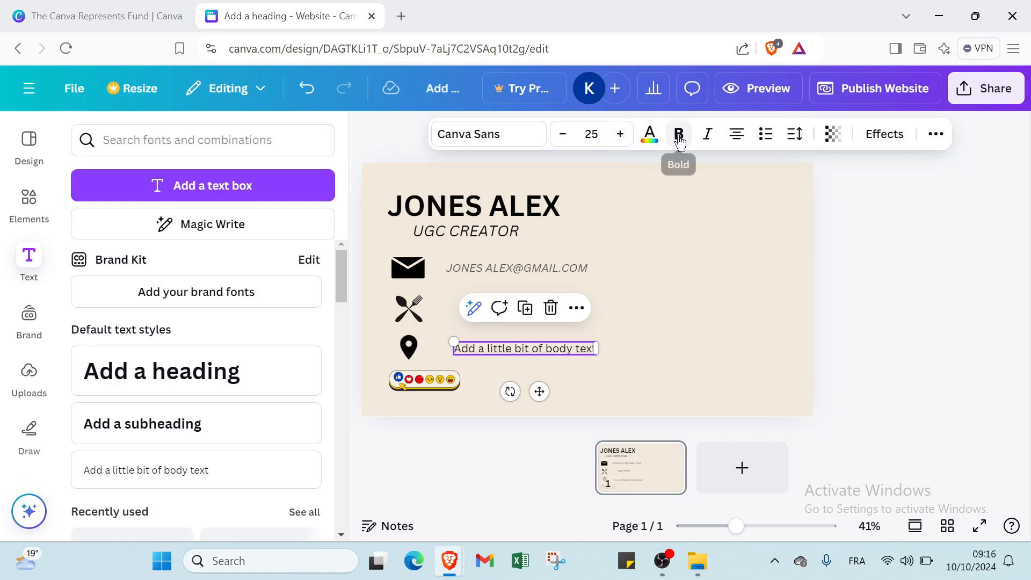
left_click(707, 134)
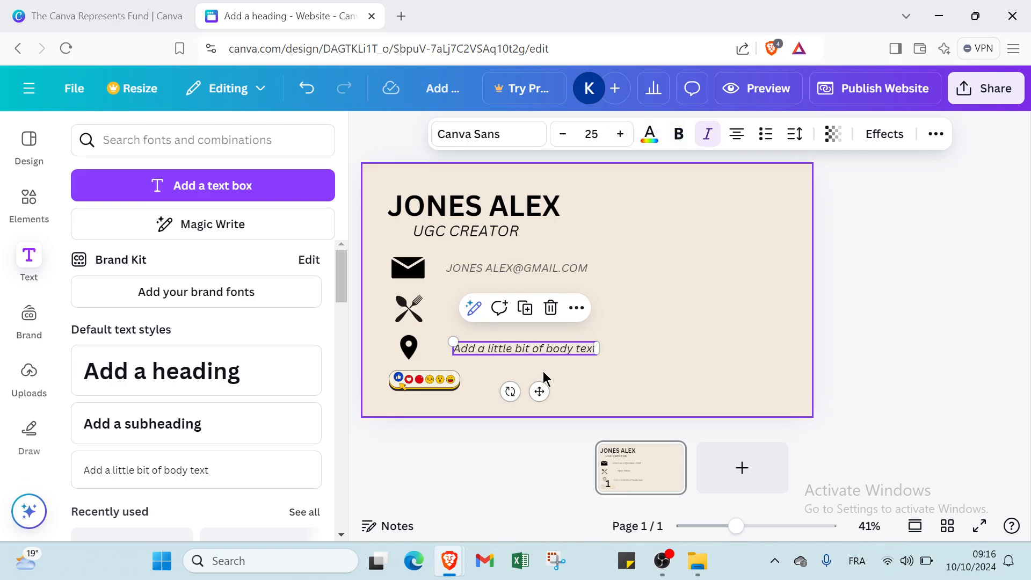
left_click(628, 384)
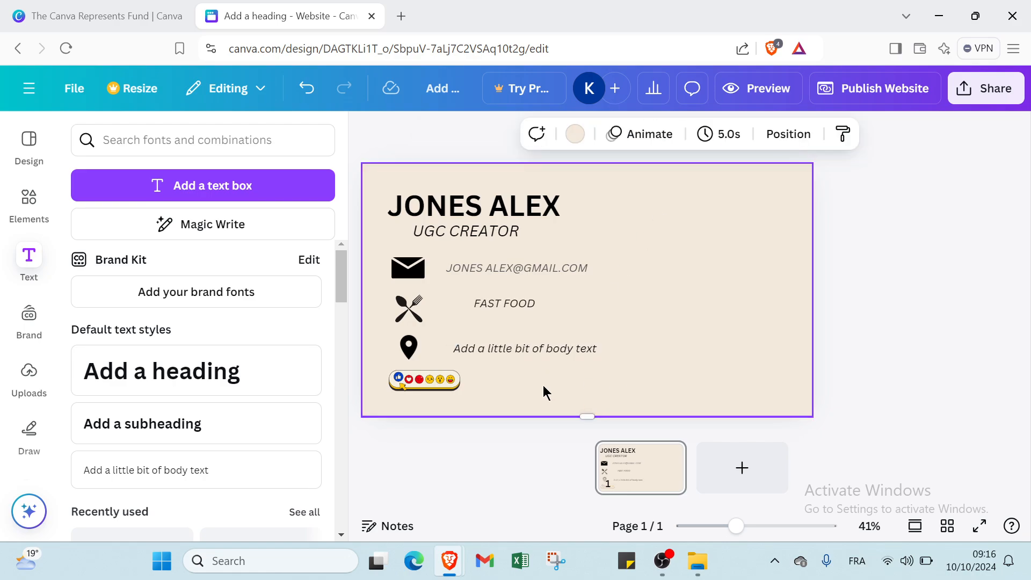
- Add a body-text placeholder beside the emoji sticker, aligned with the labels above
left_click(446, 383)
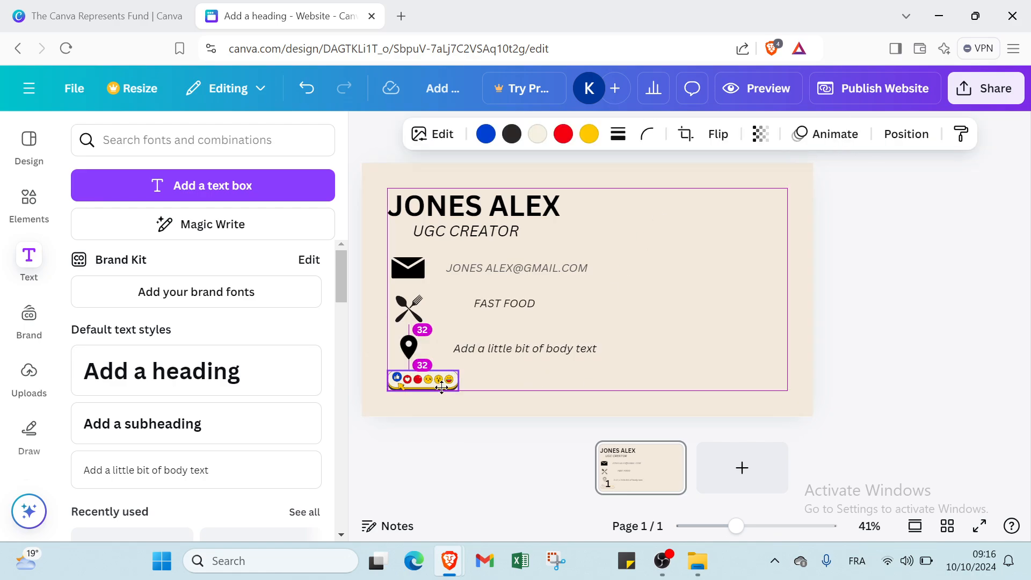
left_click(212, 470)
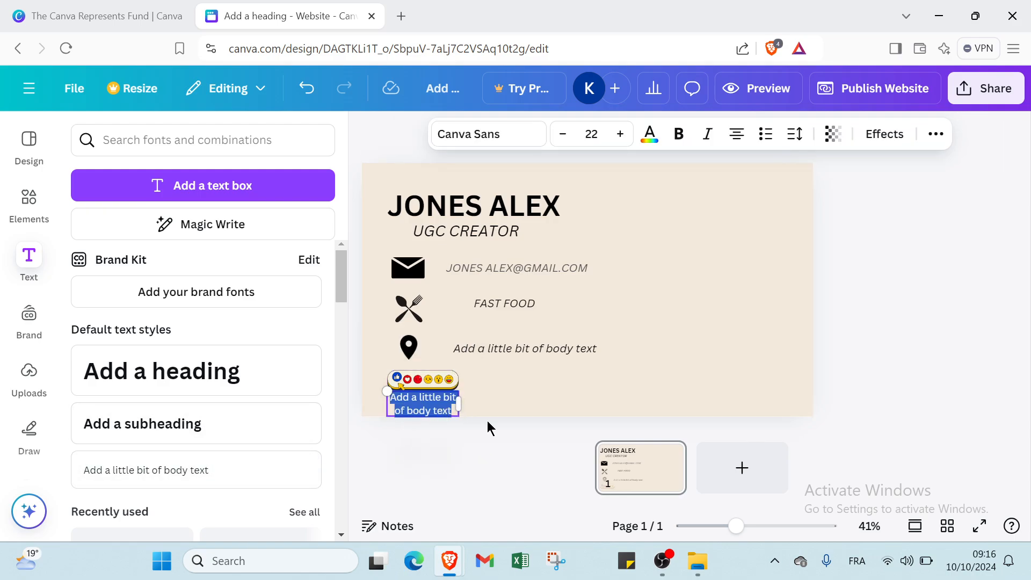
left_click(546, 393)
left_click_drag(449, 410, 629, 381)
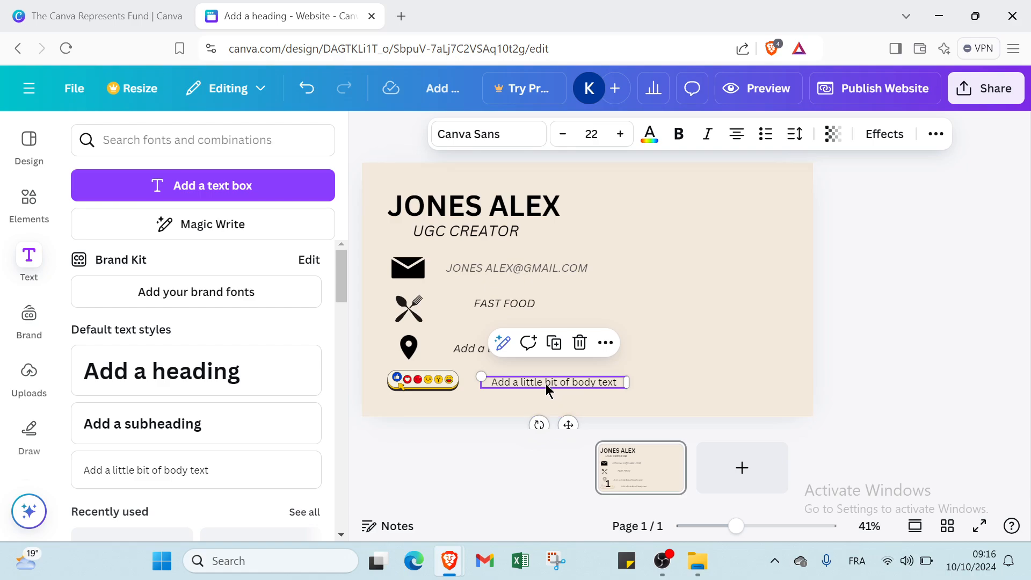
left_click_drag(548, 391, 539, 383)
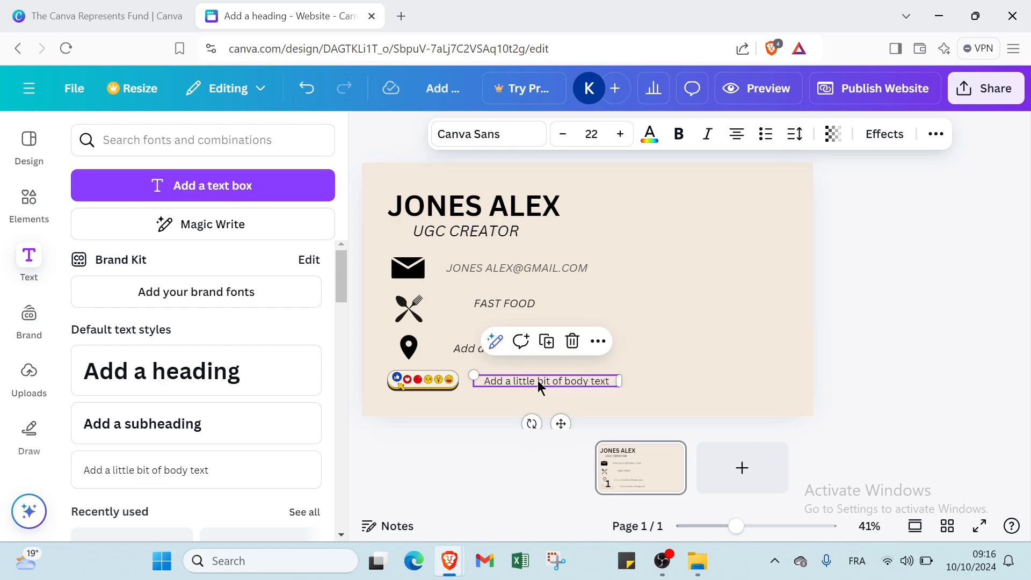
- Enlarge the emoji sticker's label to size 25 and make it italic
left_click(620, 134)
left_click(620, 133)
left_click(621, 133)
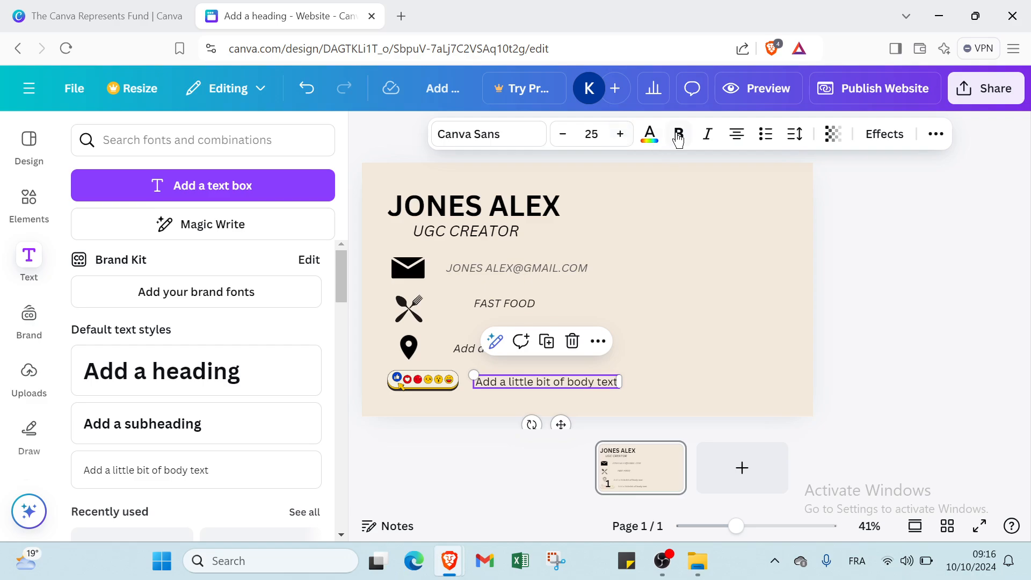
left_click(708, 134)
left_click(691, 314)
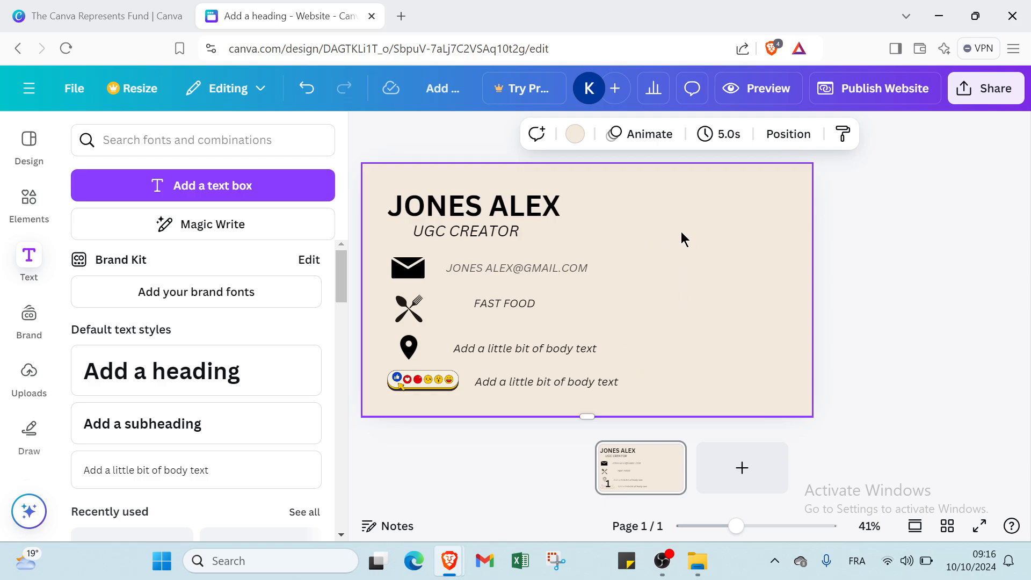
left_click(31, 379)
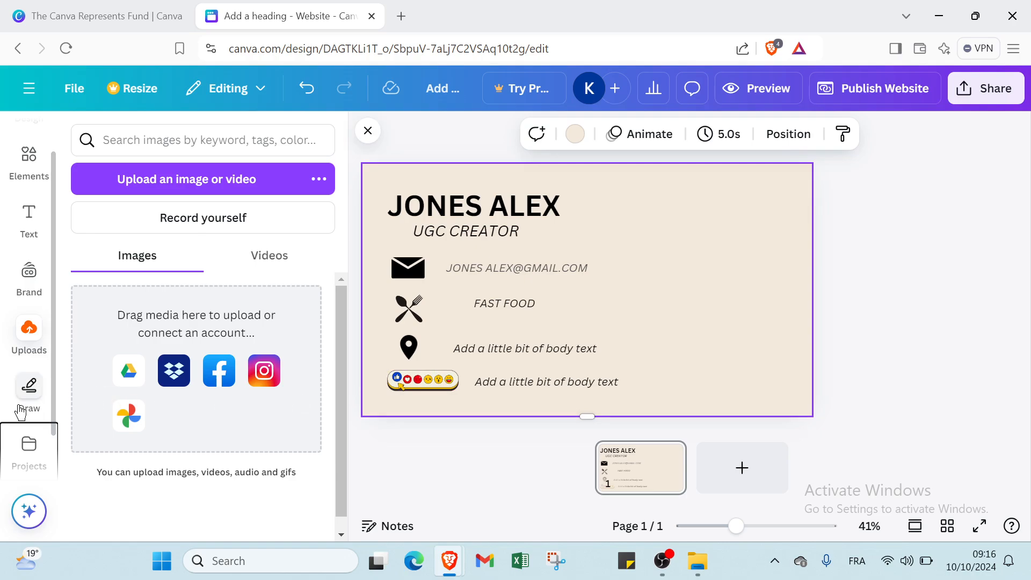
- Choose the first beige Modeling Portfolio Website template page from the Design panel
left_click(21, 409)
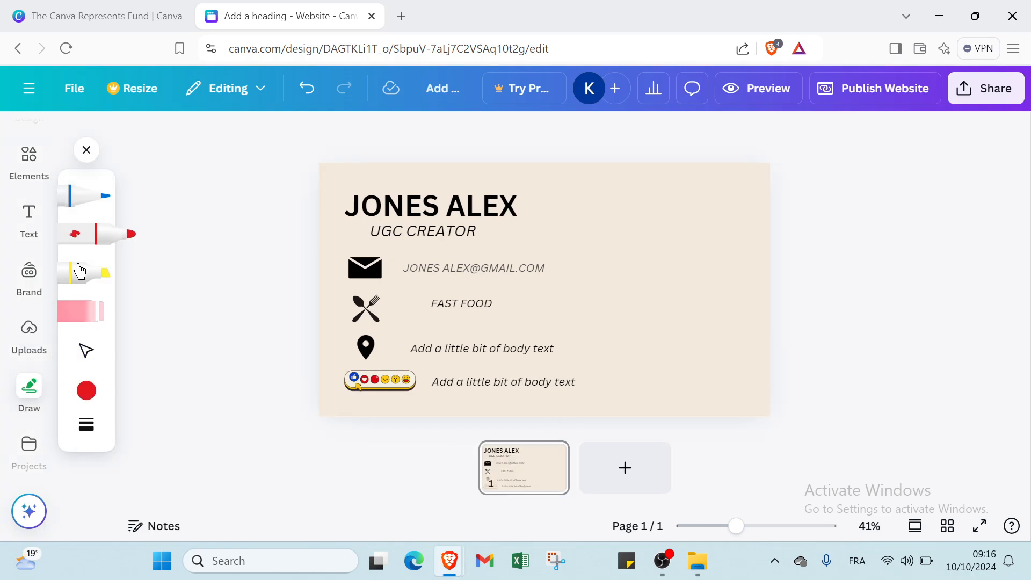
left_click(28, 177)
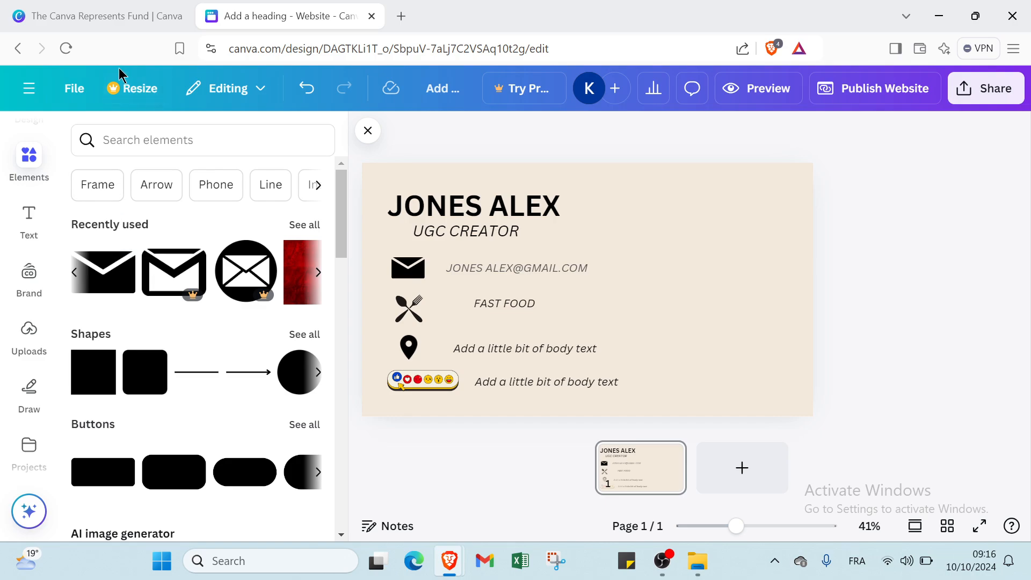
scroll(24, 220, "up", 1)
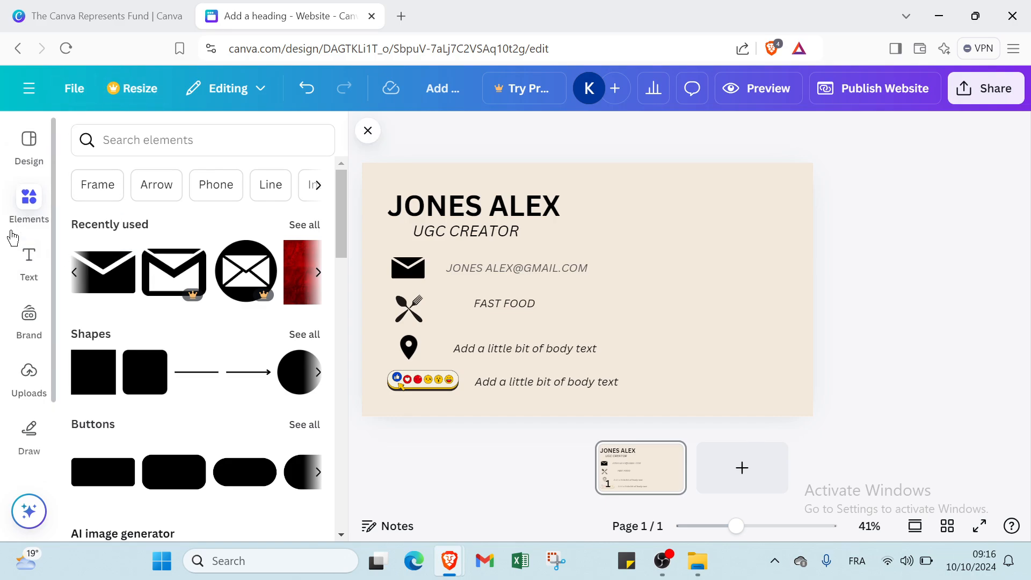
left_click(31, 163)
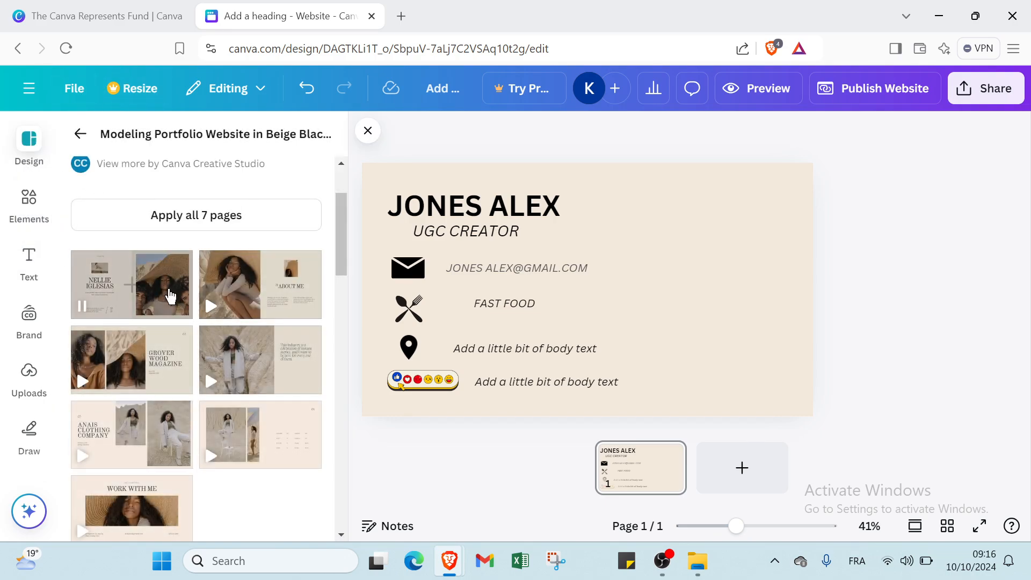
left_click(150, 293)
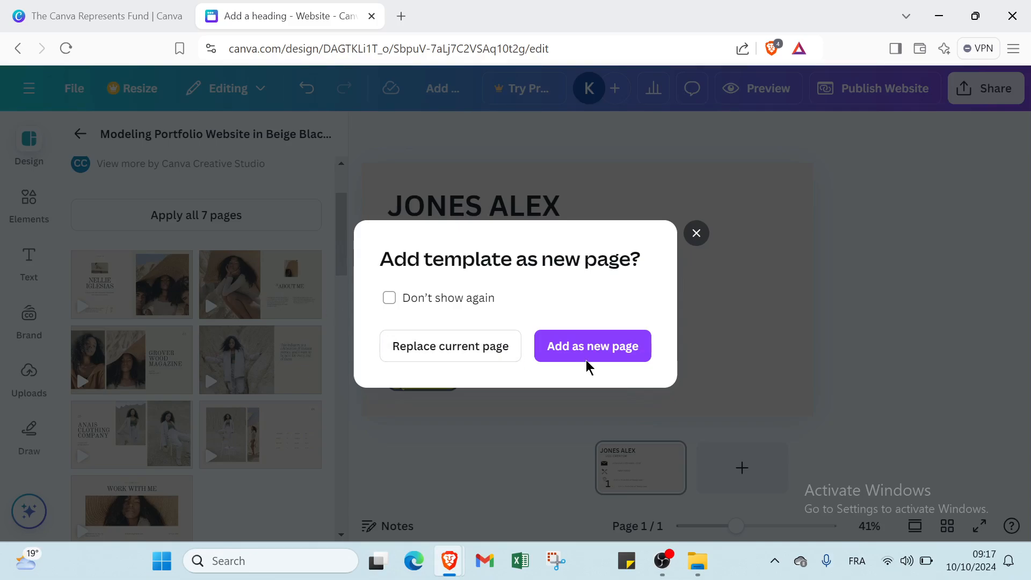
- Replace the current page with the Anais Clothing Company template and adjust the zoom
left_click(502, 361)
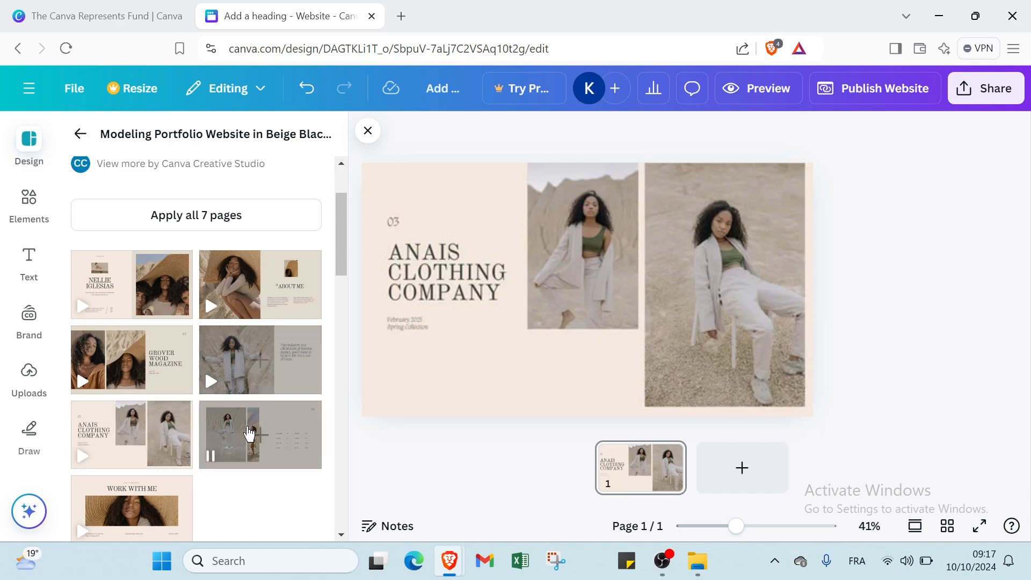
left_click(80, 134)
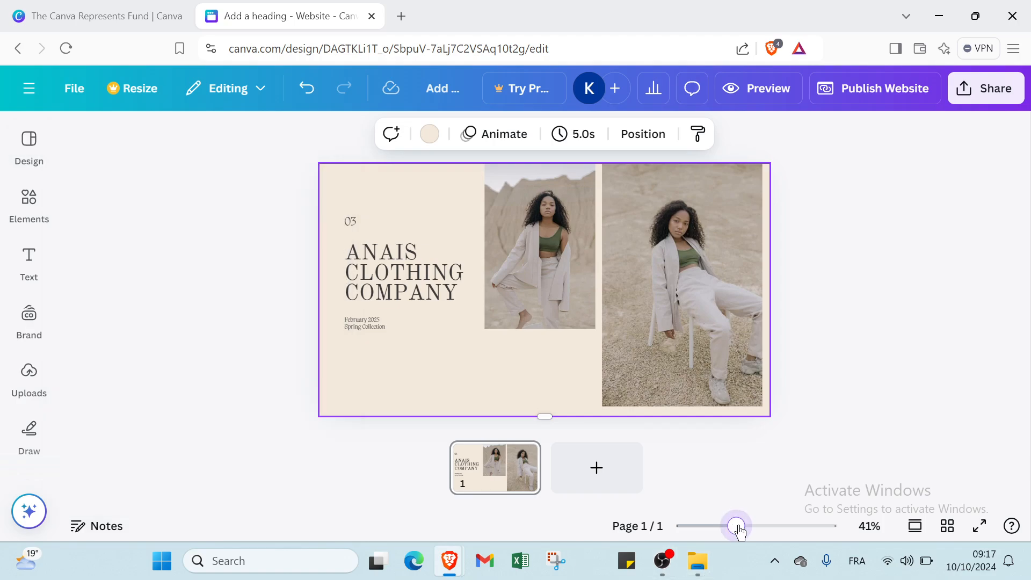
left_click_drag(737, 527, 771, 534)
left_click_drag(758, 529, 736, 527)
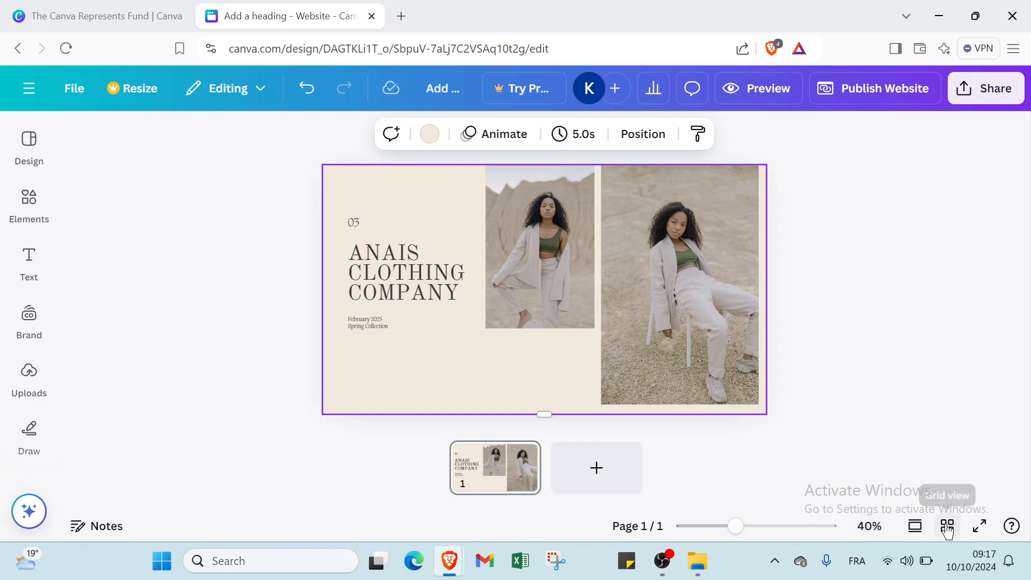
- Toggle Grid view and Scroll view on and back off
left_click(947, 528)
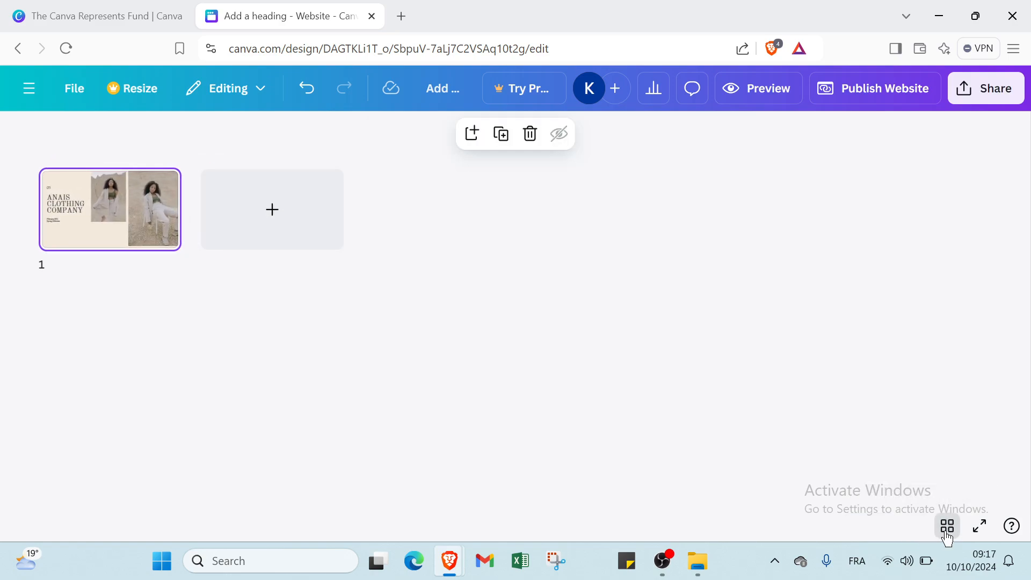
left_click(948, 527)
left_click(915, 527)
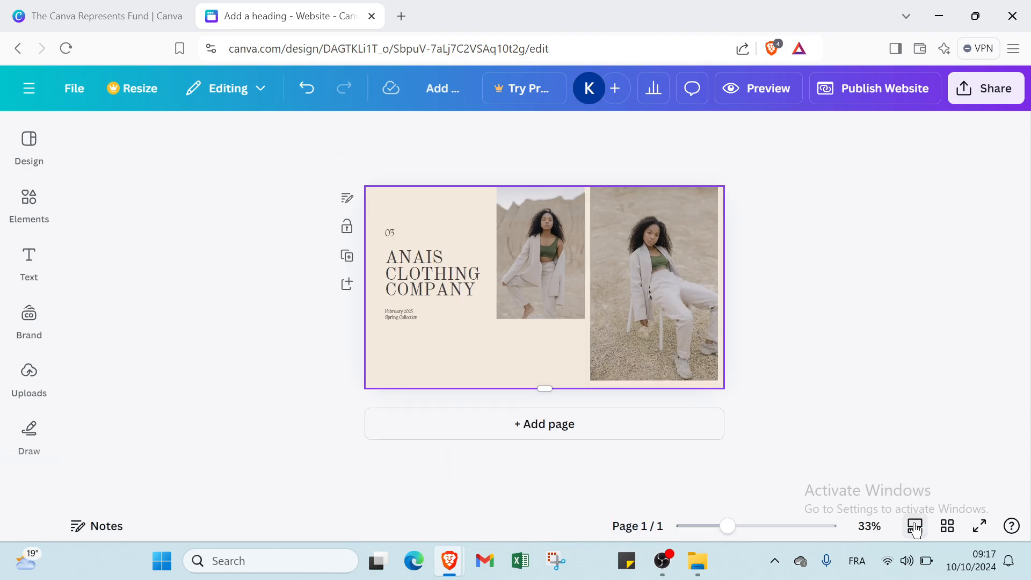
left_click(915, 528)
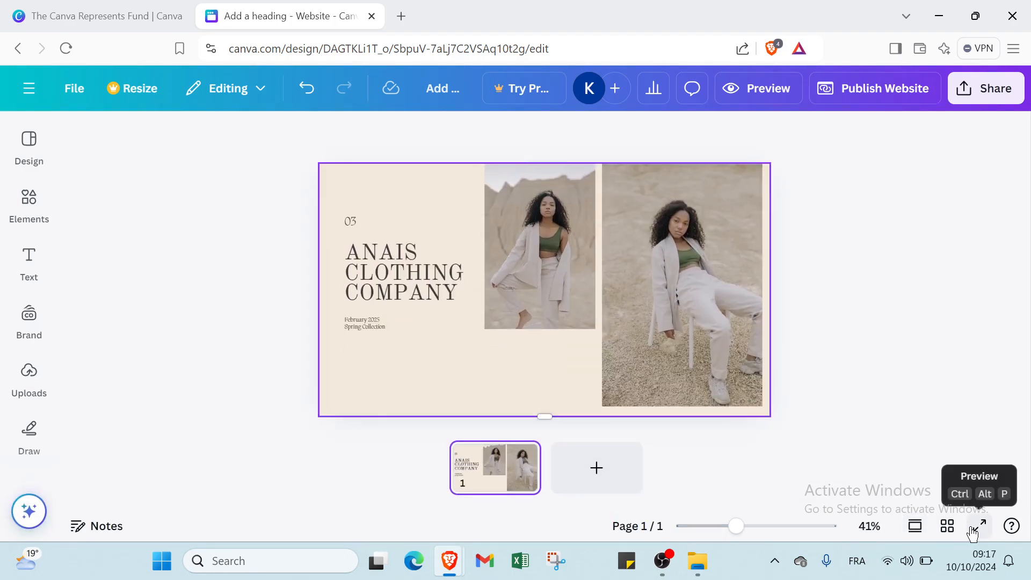
left_click(973, 531)
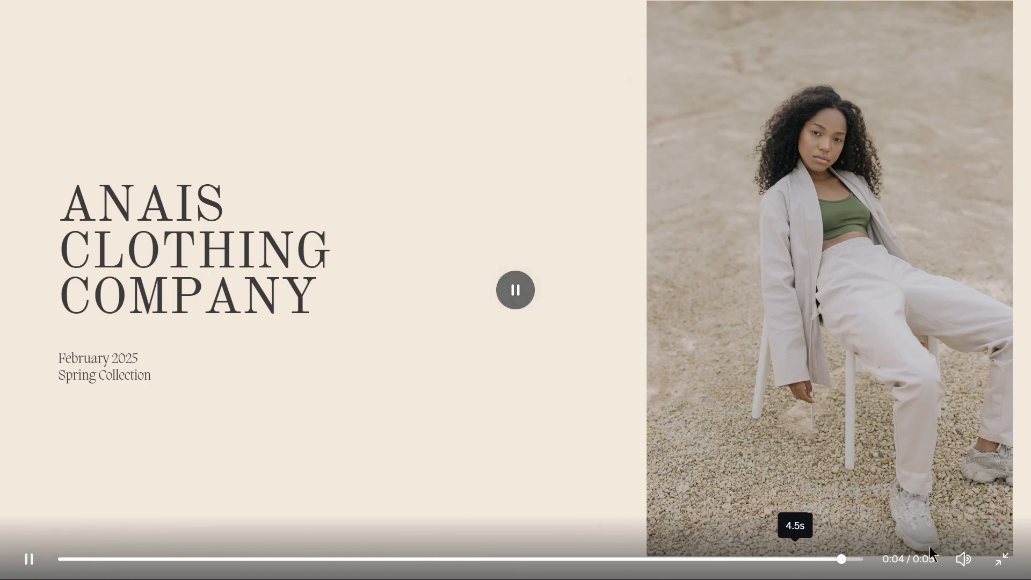
left_click(1003, 559)
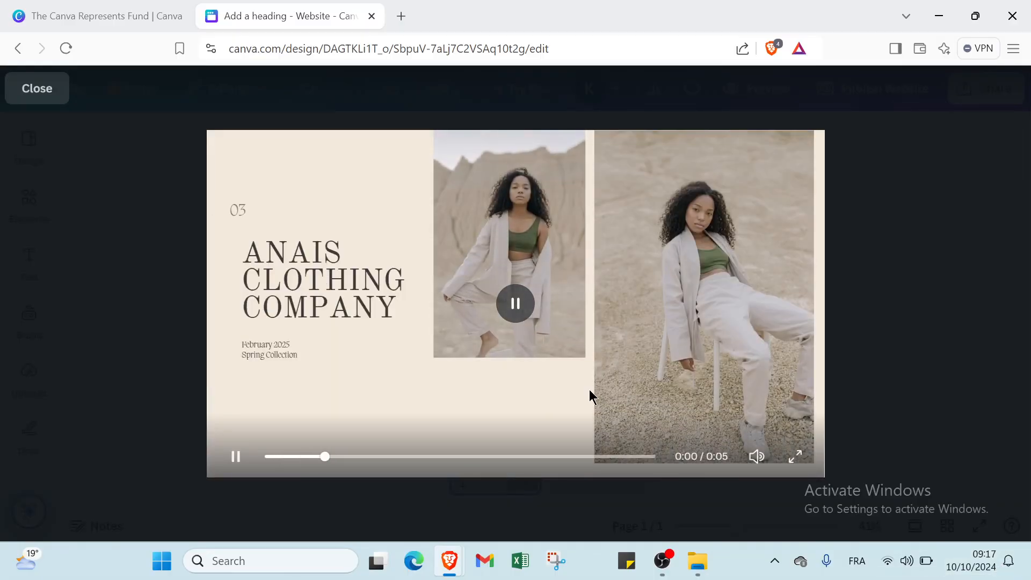
left_click(51, 97)
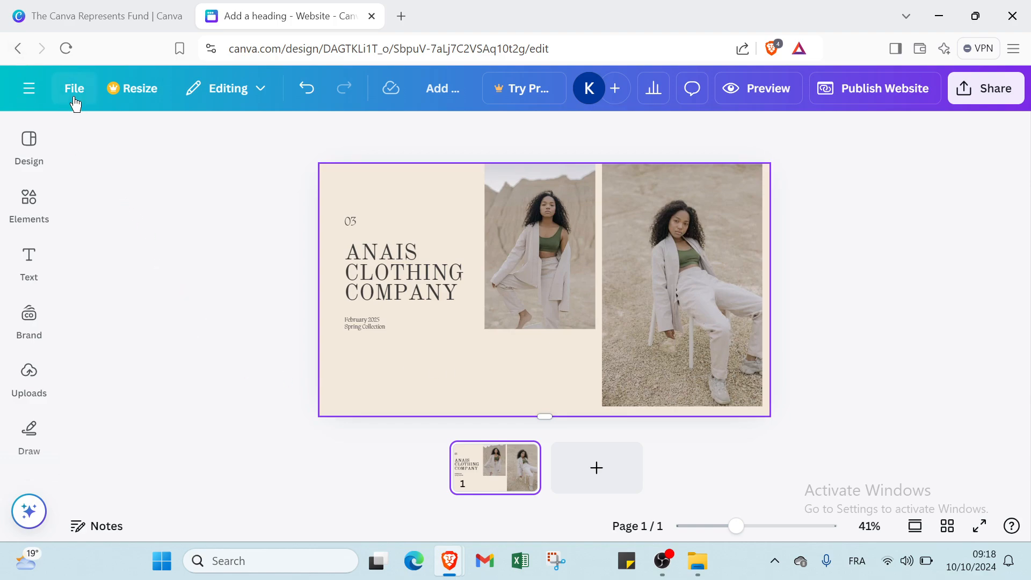
left_click(235, 91)
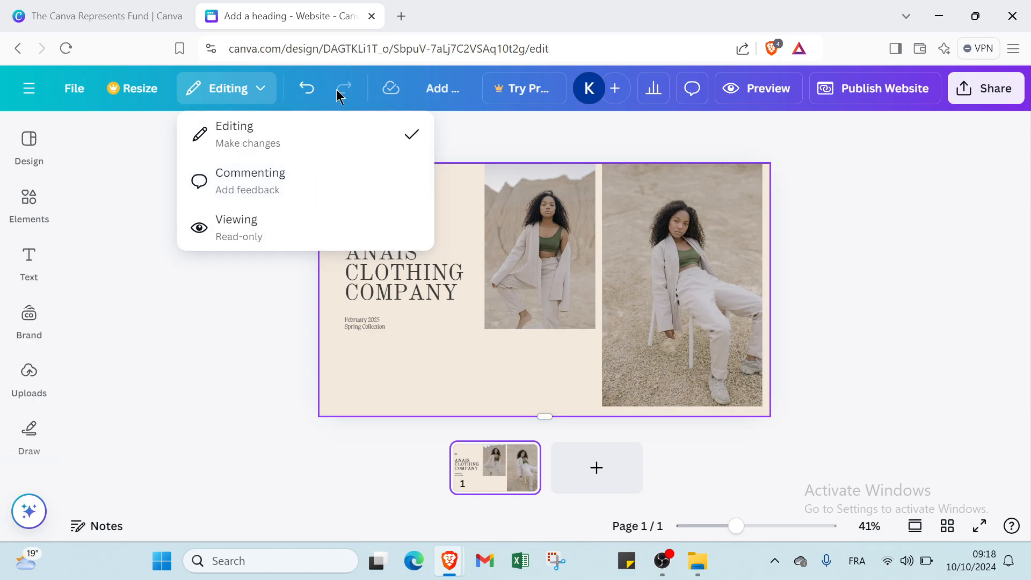
left_click(307, 87)
left_click(308, 87)
left_click(309, 90)
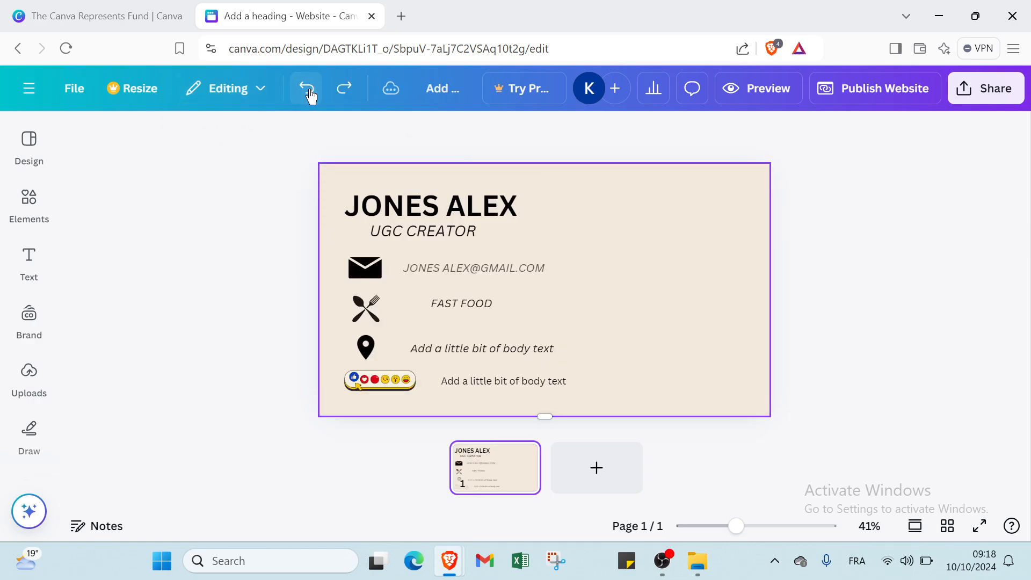
- Redo the label size, italic and template changes, then undo the template replacement again
left_click(353, 103)
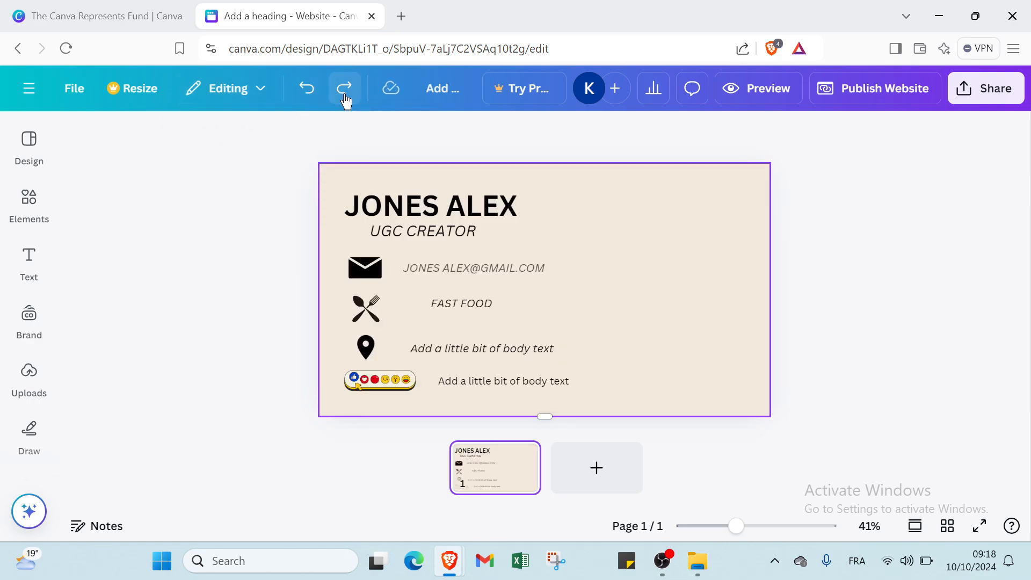
left_click(350, 100)
left_click(348, 99)
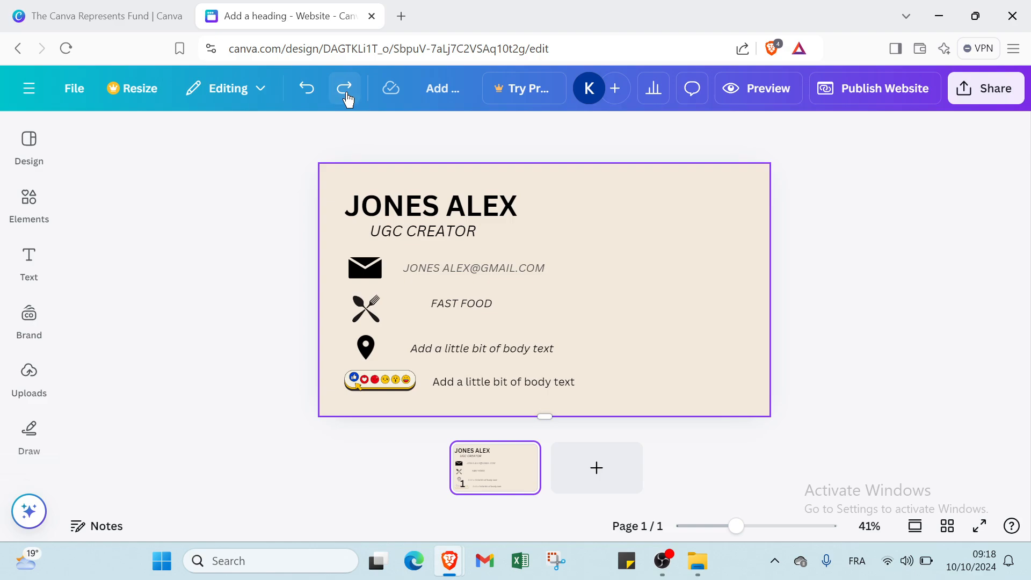
left_click(348, 99)
left_click(348, 99)
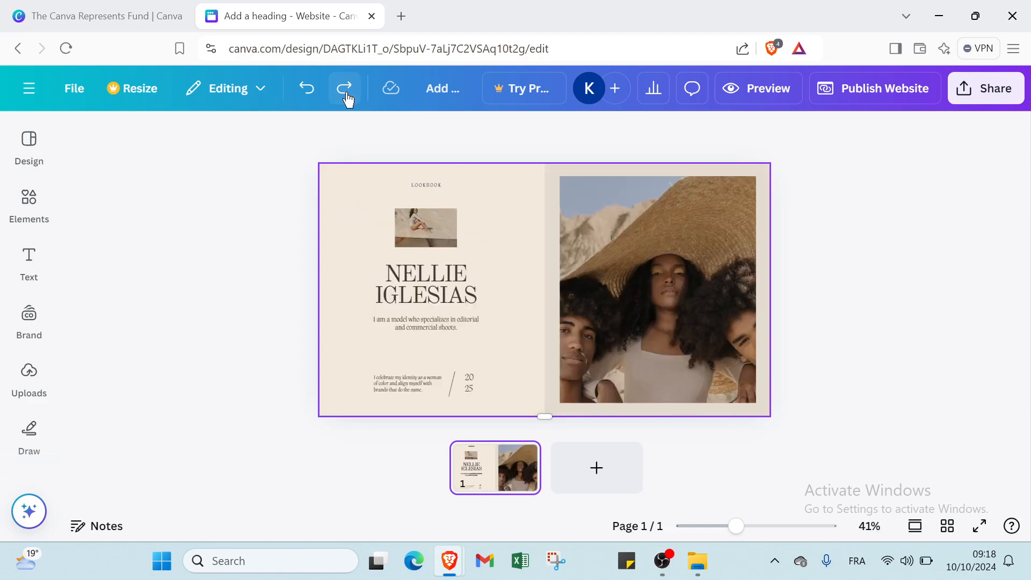
left_click(306, 89)
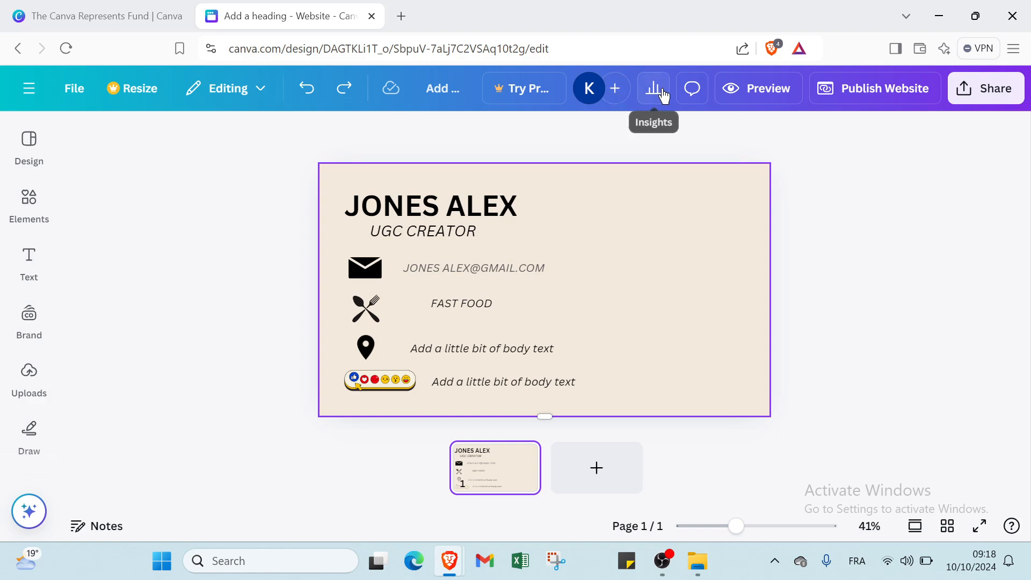
- Check the Comments panel, then close the design and return to Canva Home
left_click(691, 90)
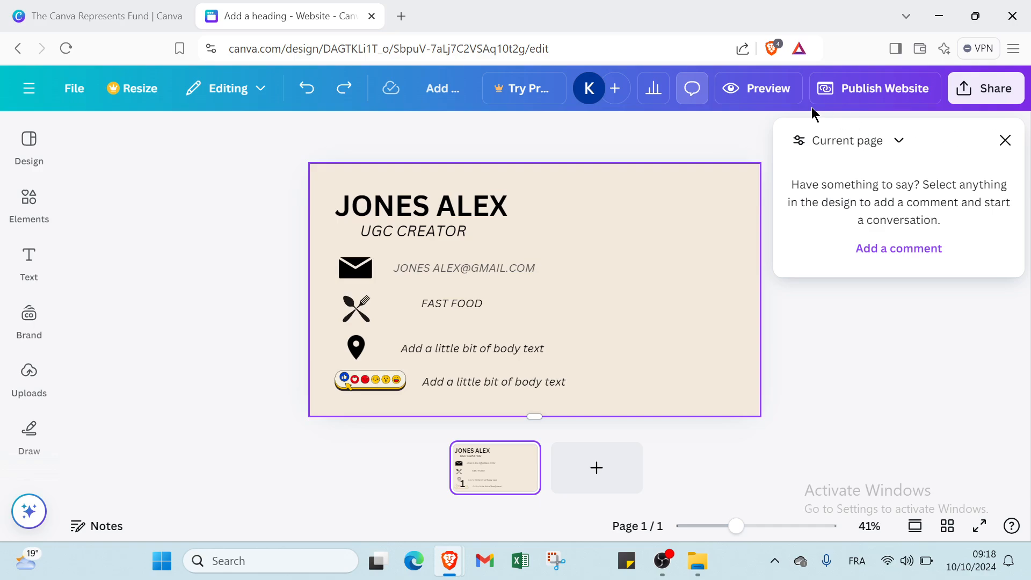
left_click(1005, 140)
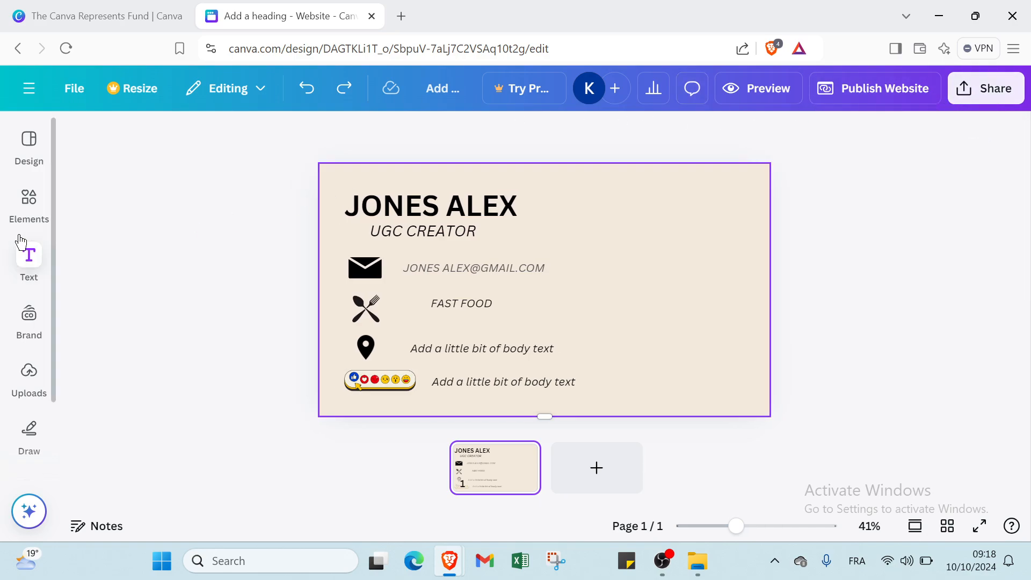
left_click(26, 92)
left_click(23, 103)
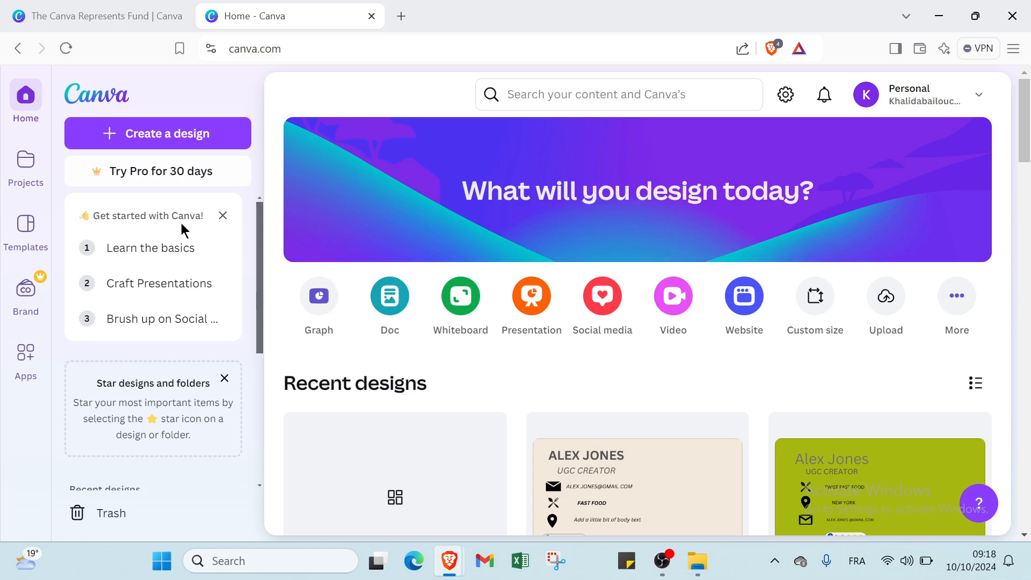
- Switch the browser to The Canva Represents Fund tab
left_click(74, 14)
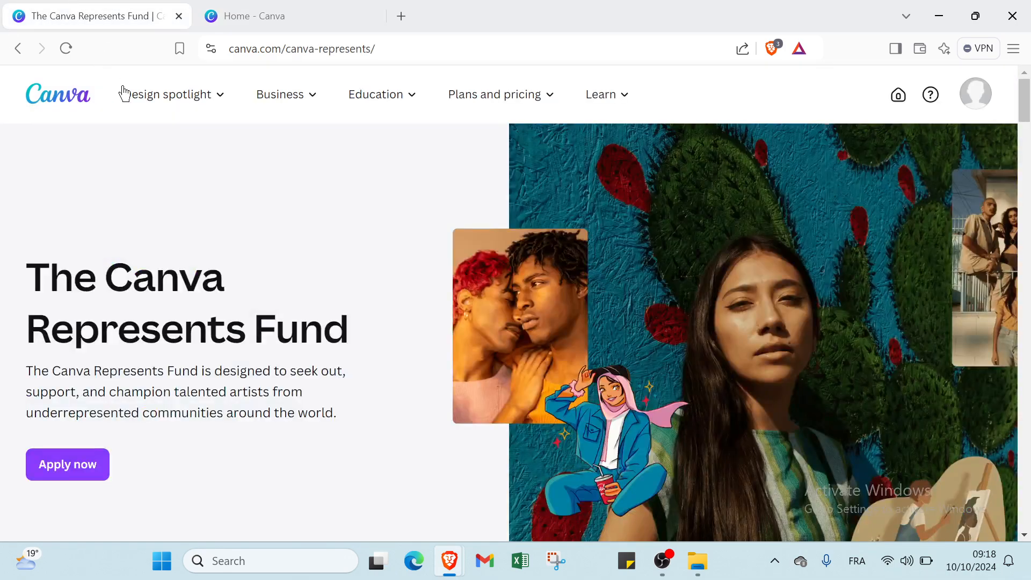
mouse_move(119, 93)
left_click(275, 22)
left_click(136, 10)
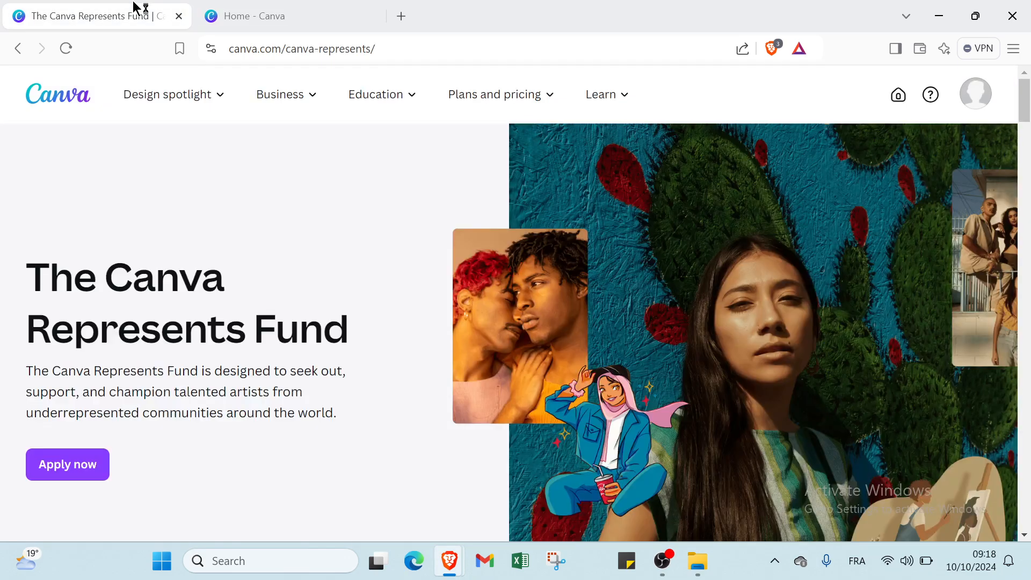